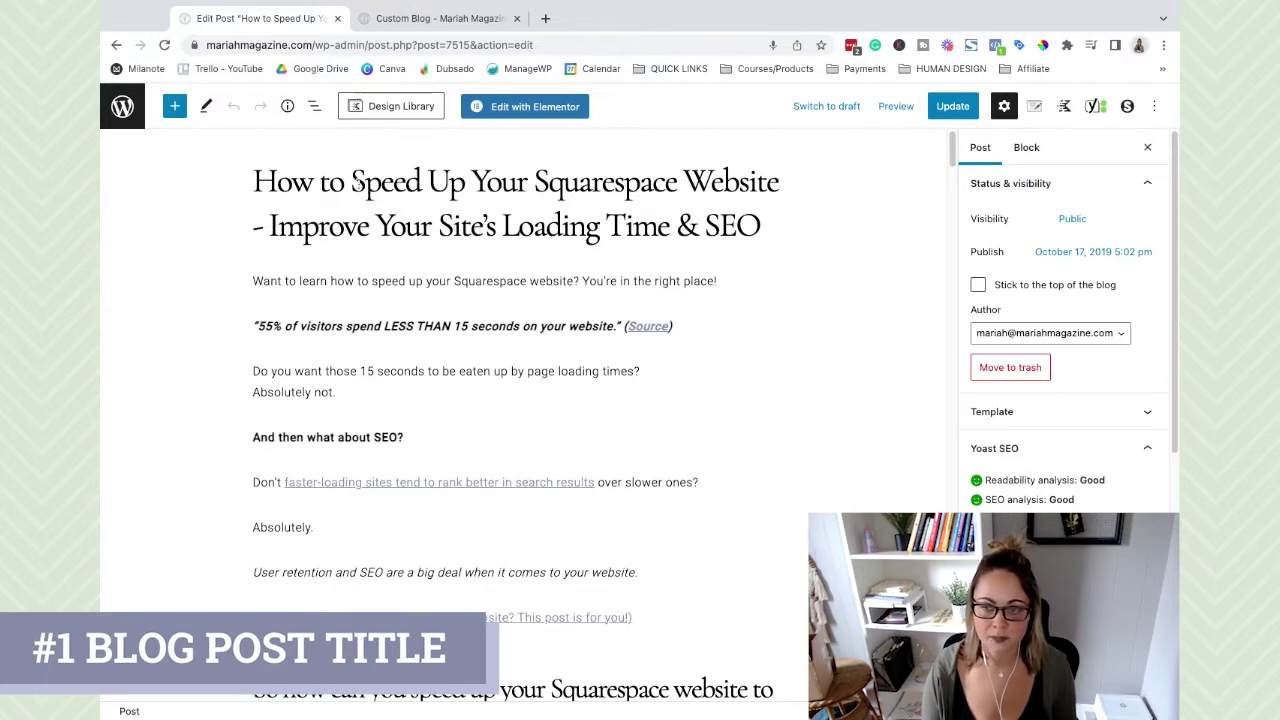
drag(352, 181, 779, 181)
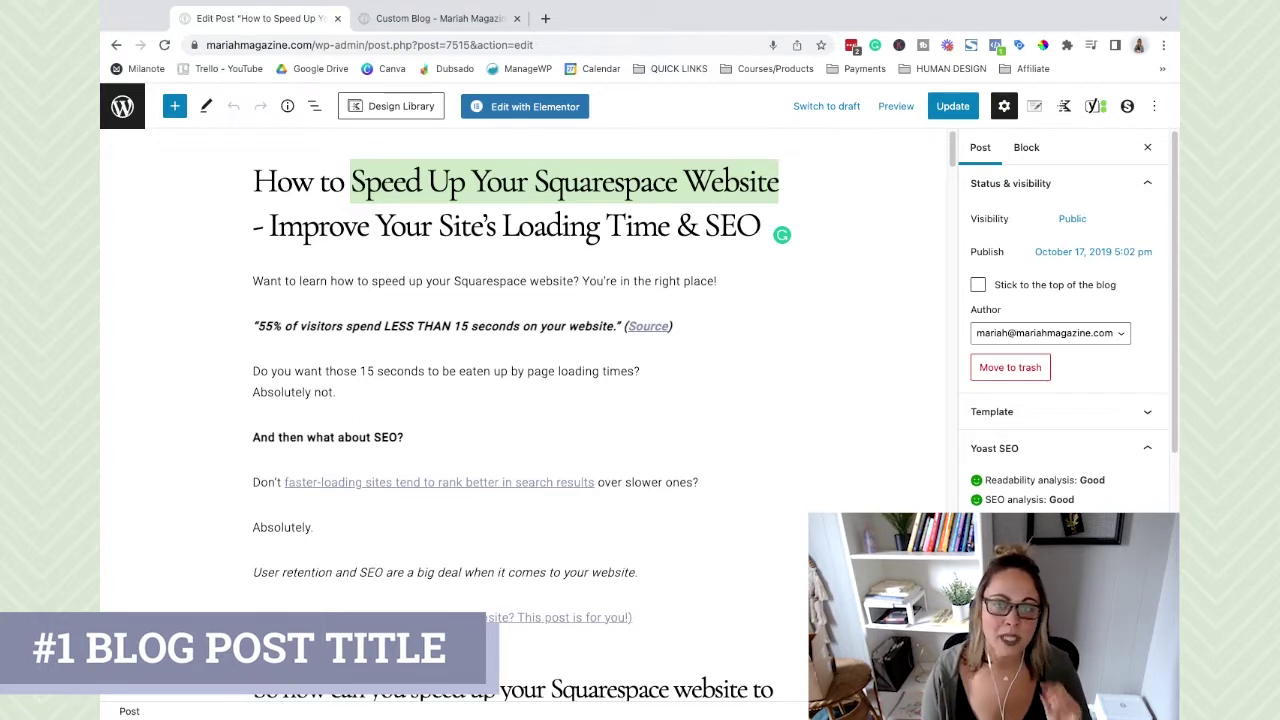
click(255, 180)
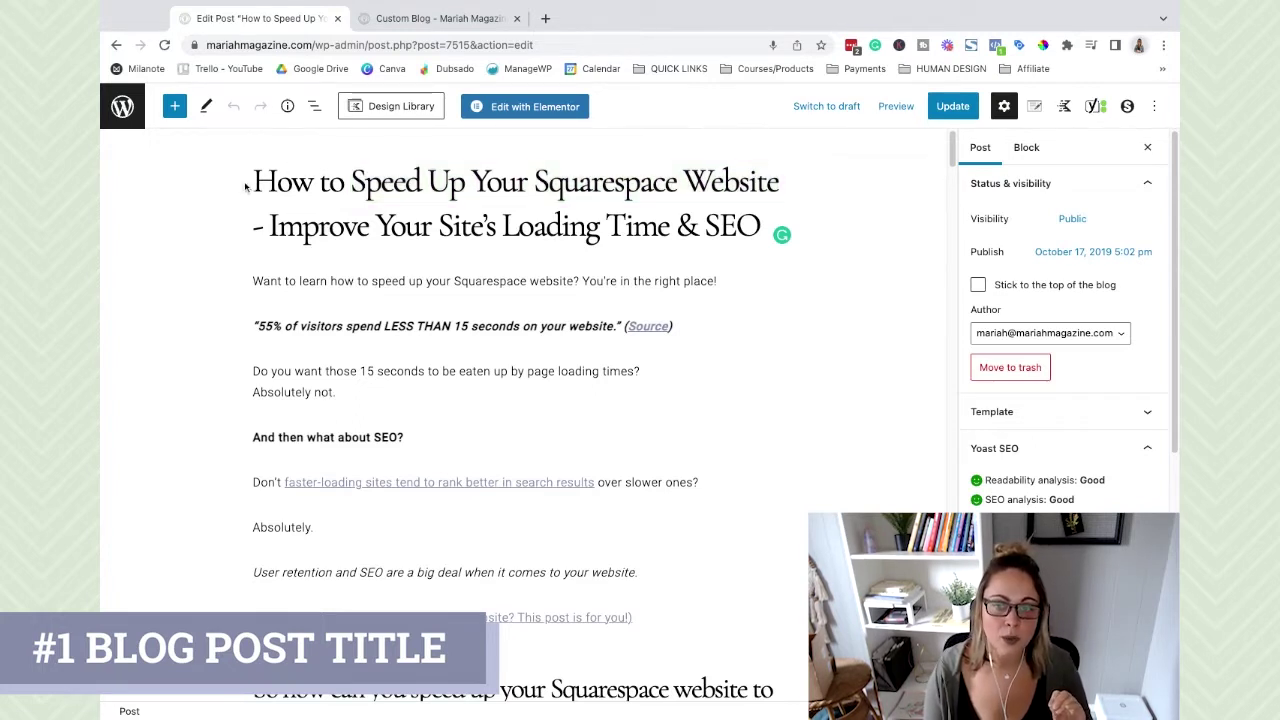
key(ctrl+a)
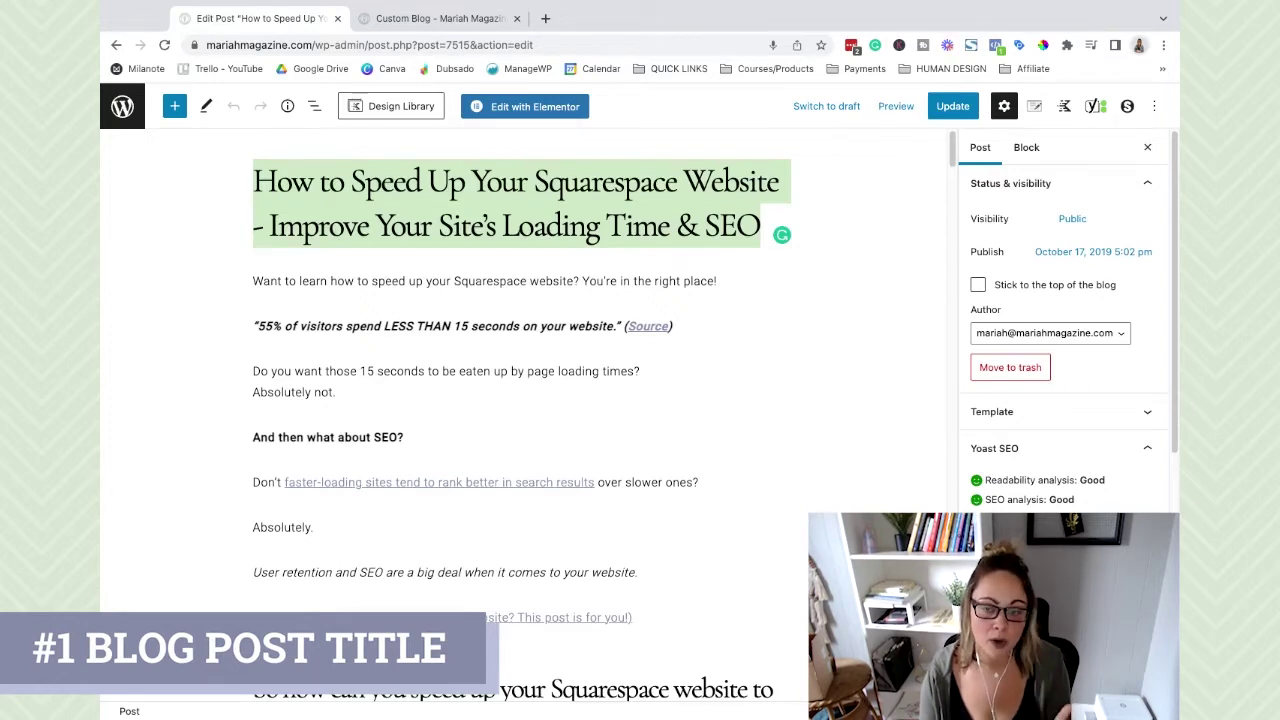
scroll(808, 391, down, 15)
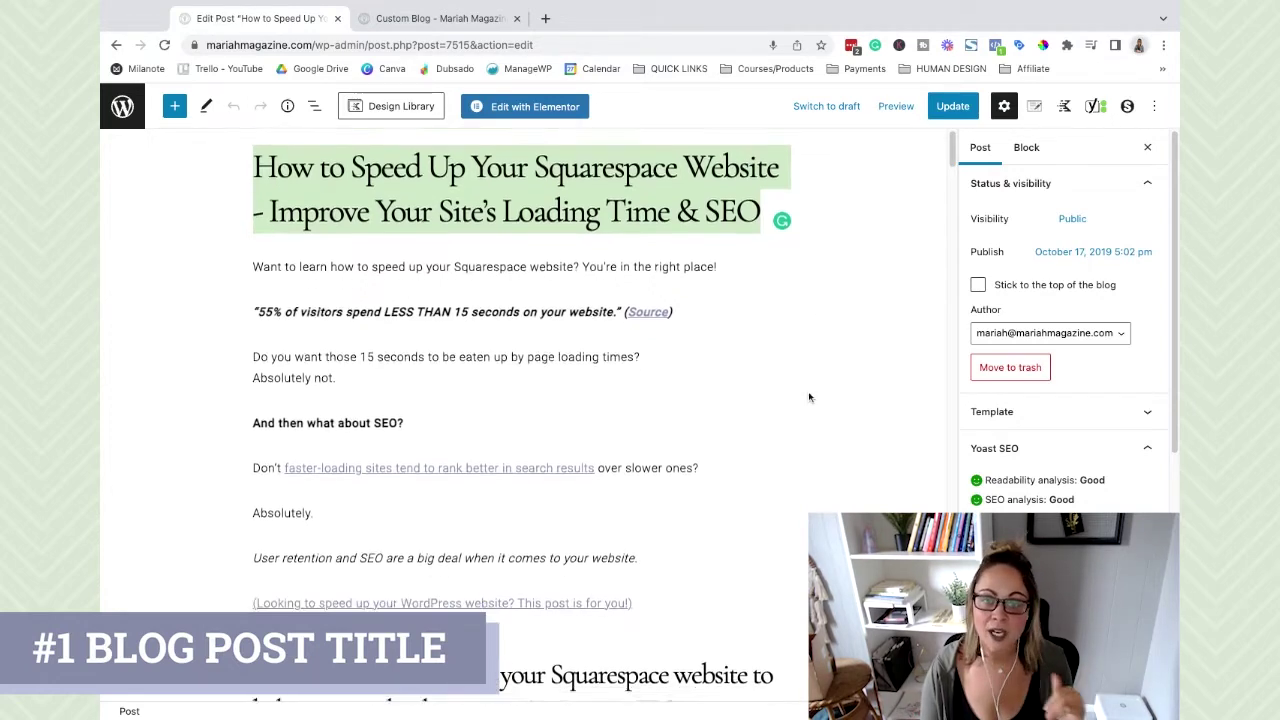
scroll(829, 436, up, 5)
scroll(829, 436, up, 10)
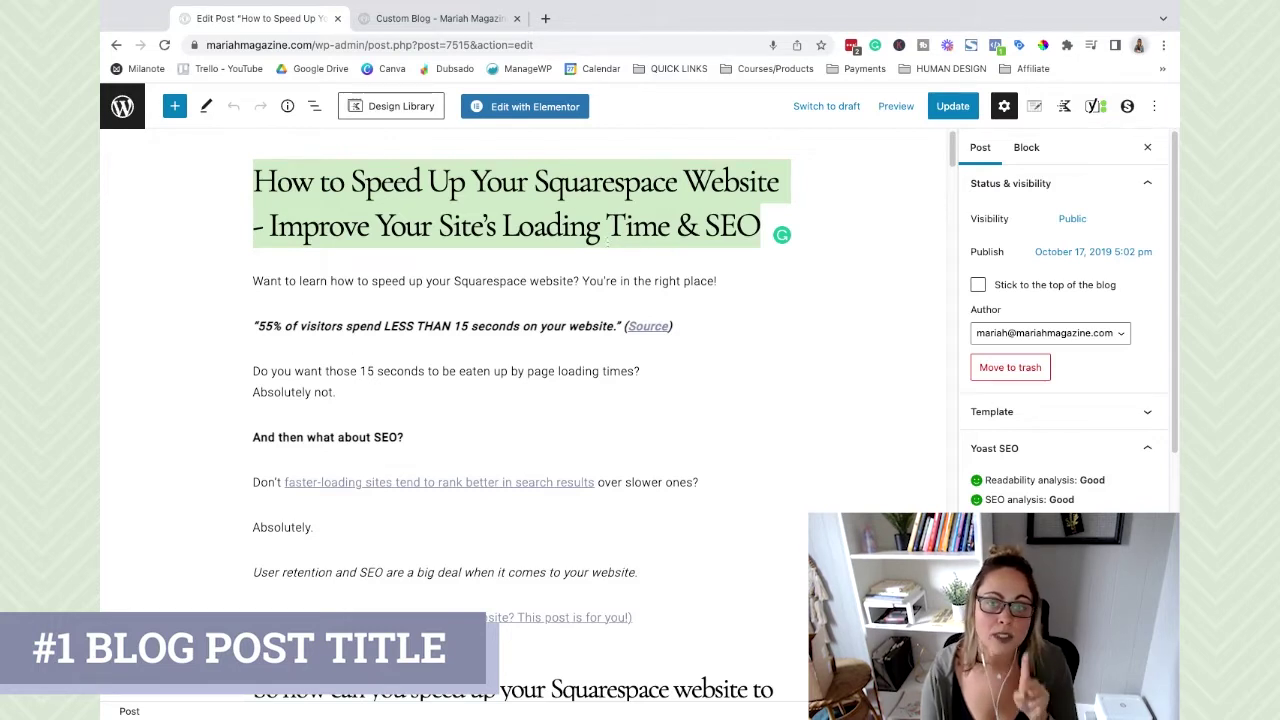
click(730, 280)
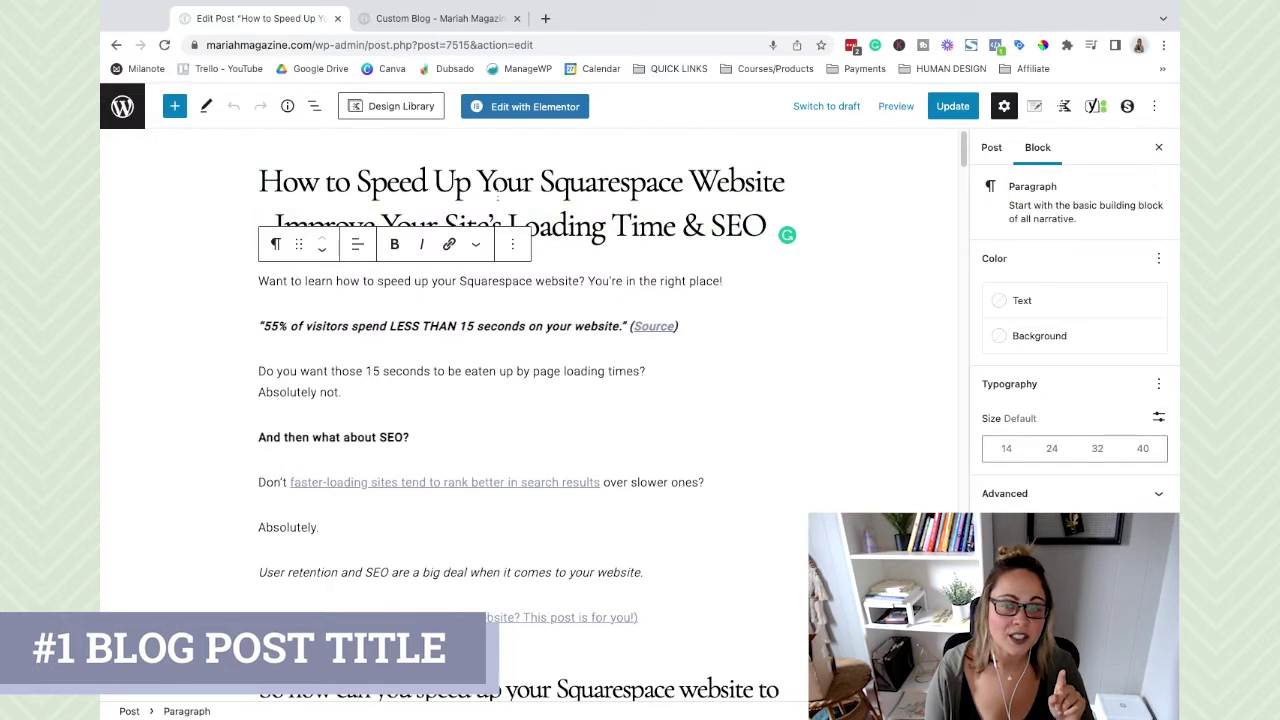
click(480, 183)
key(shift+Right)
key(shift+Right)
key(shift+Right)
key(shift+Right)
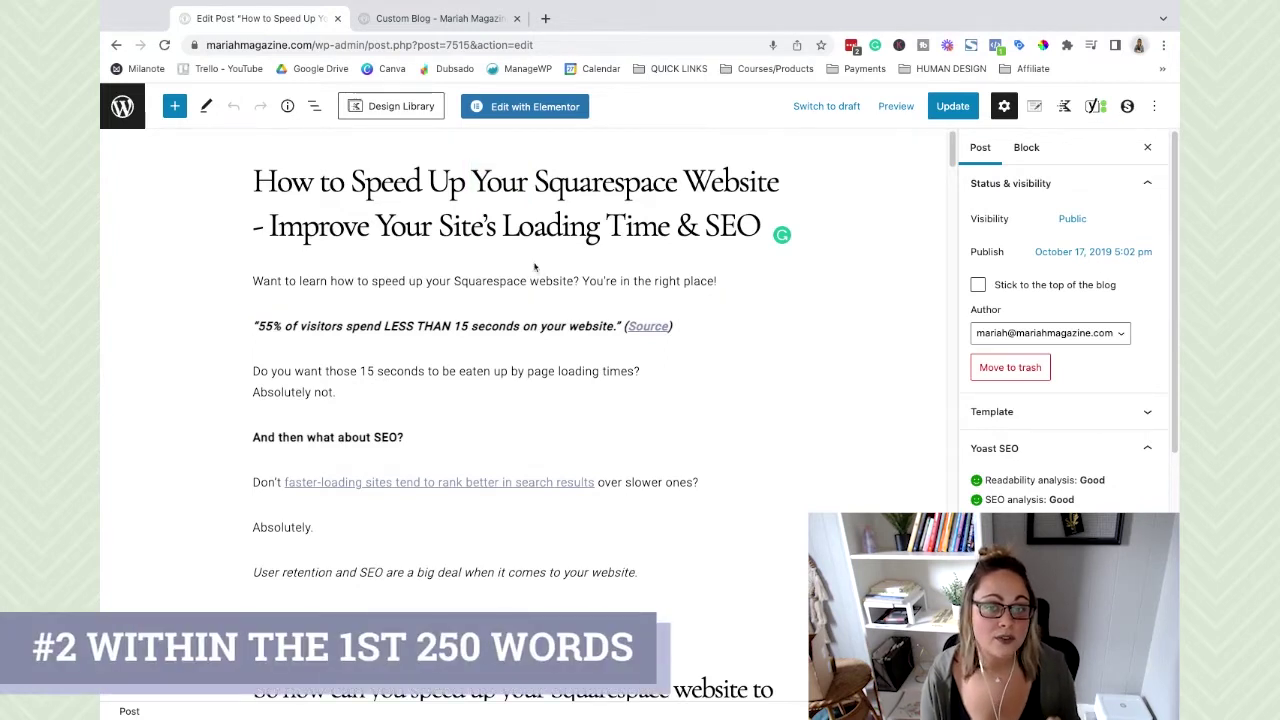
click(371, 281)
drag(377, 281, 585, 281)
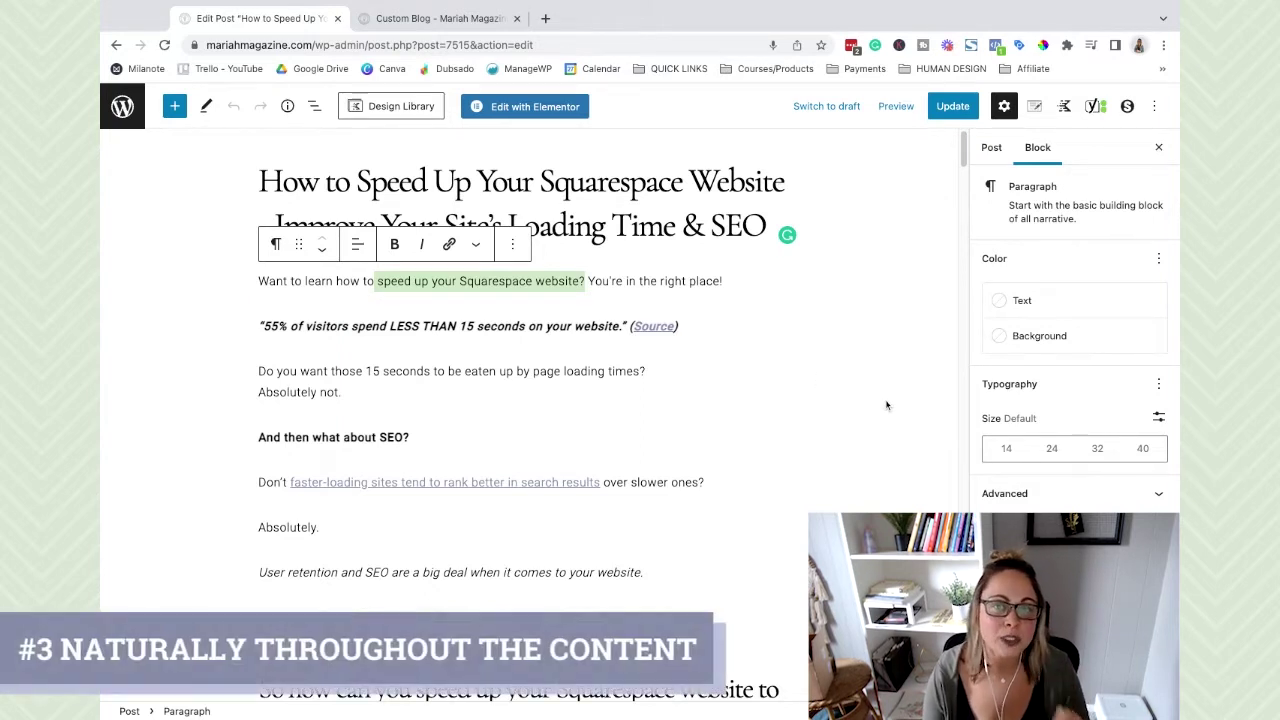
scroll(886, 405, down, 2)
scroll(524, 420, down, 7)
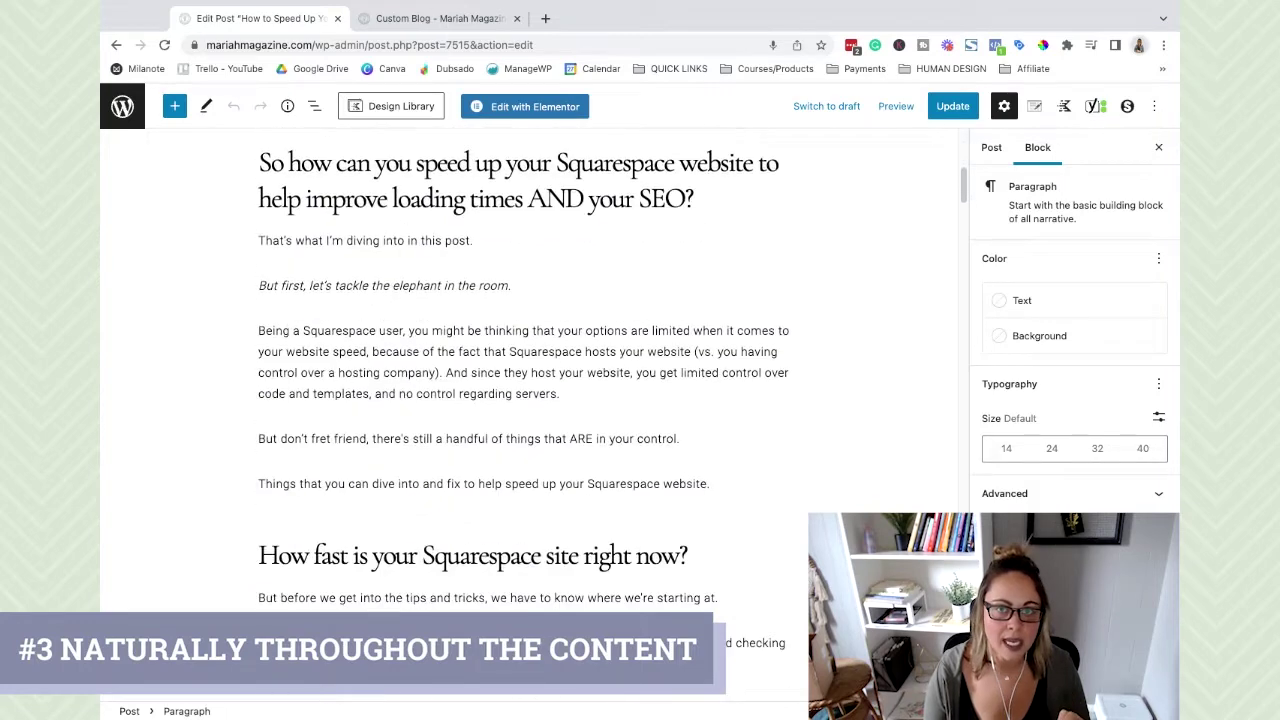
scroll(524, 420, up, 2)
scroll(775, 414, up, 1)
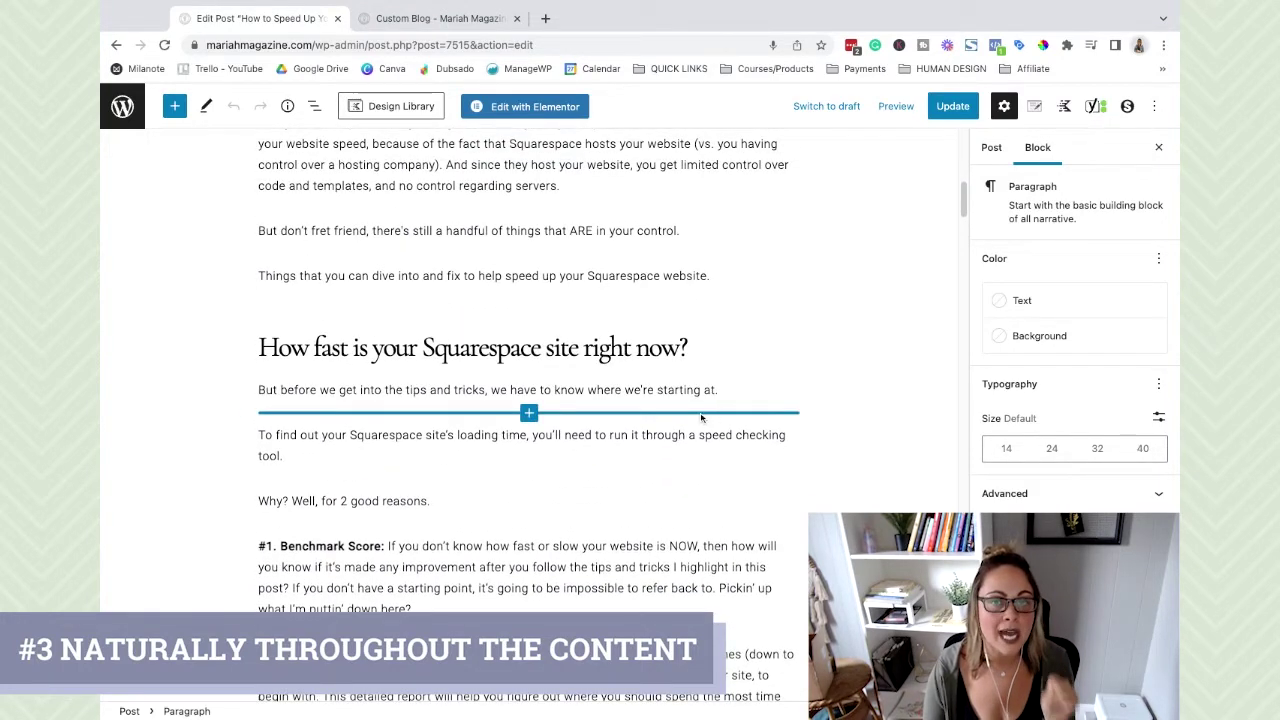
scroll(701, 418, down, 8)
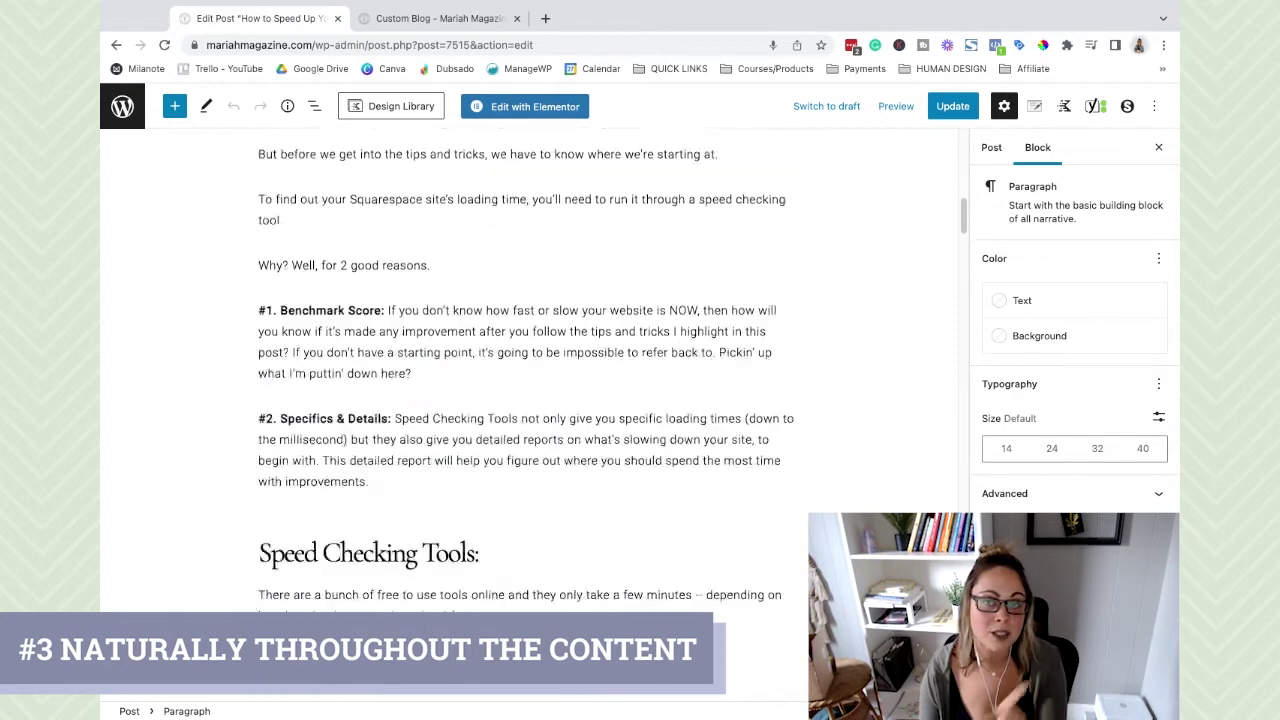
scroll(524, 420, down, 10)
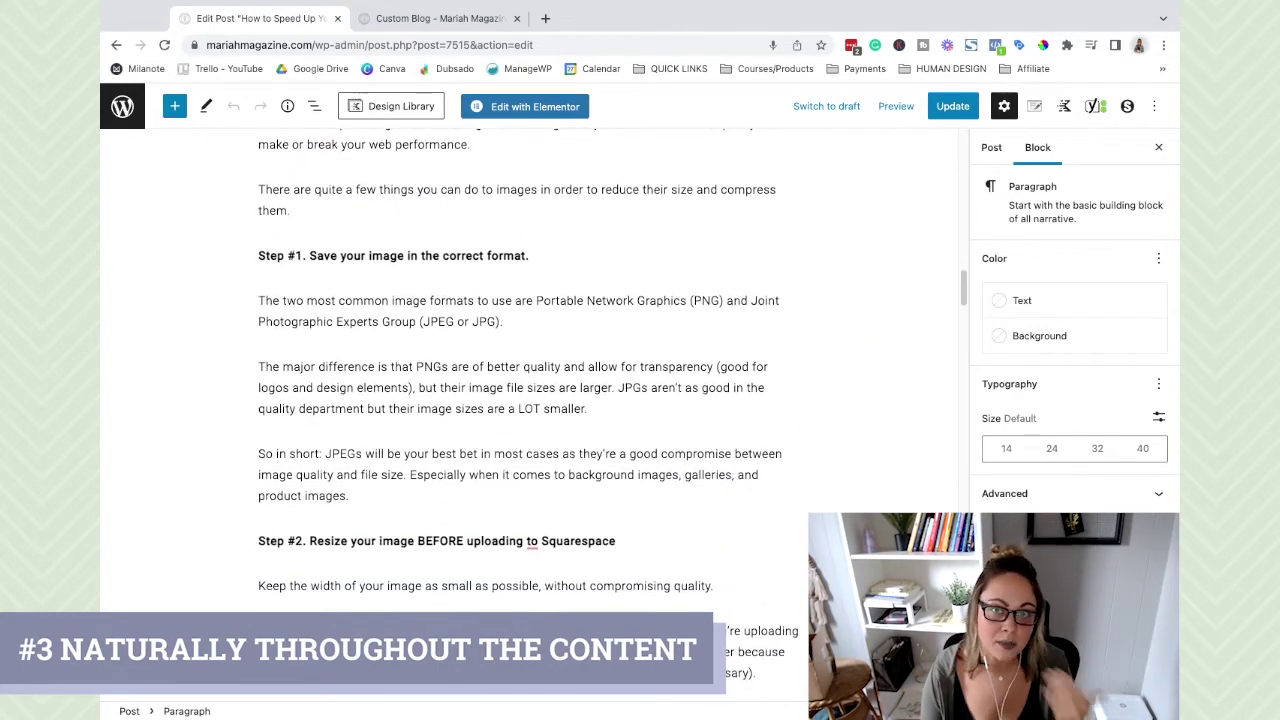
scroll(520, 416, up, 10)
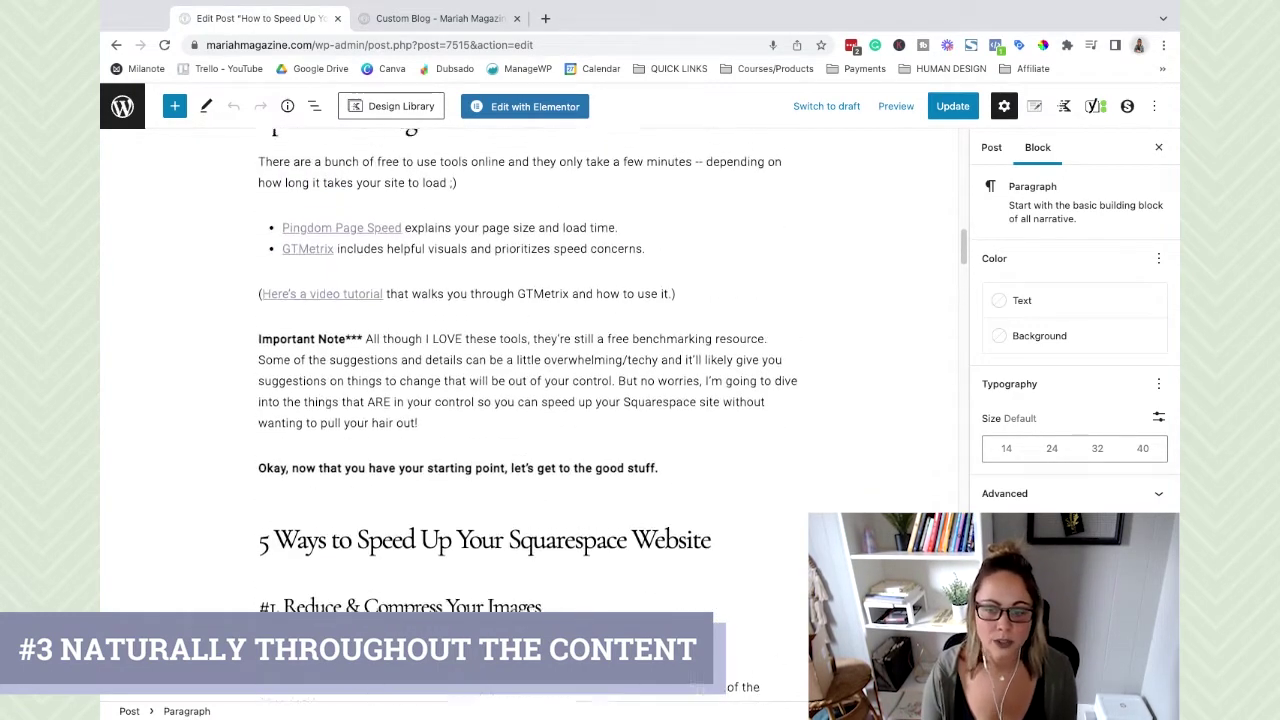
scroll(528, 400, up, 6)
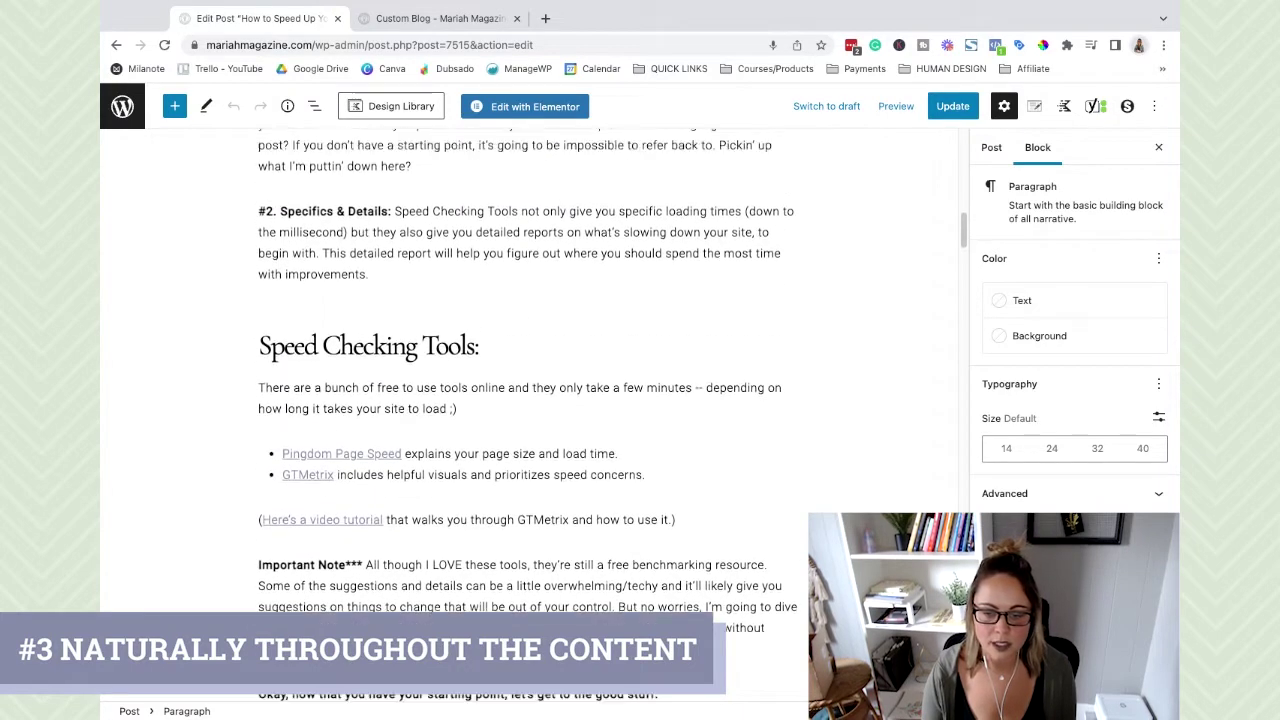
scroll(510, 472, up, 12)
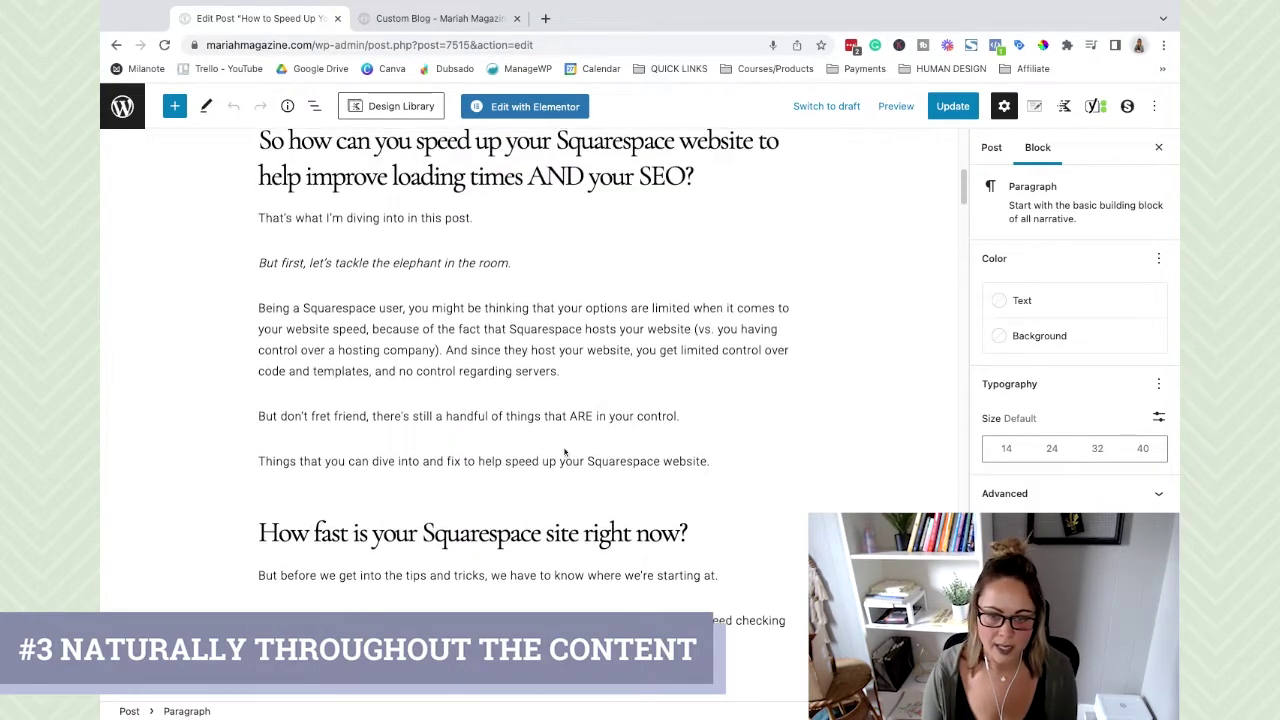
key(shift+End)
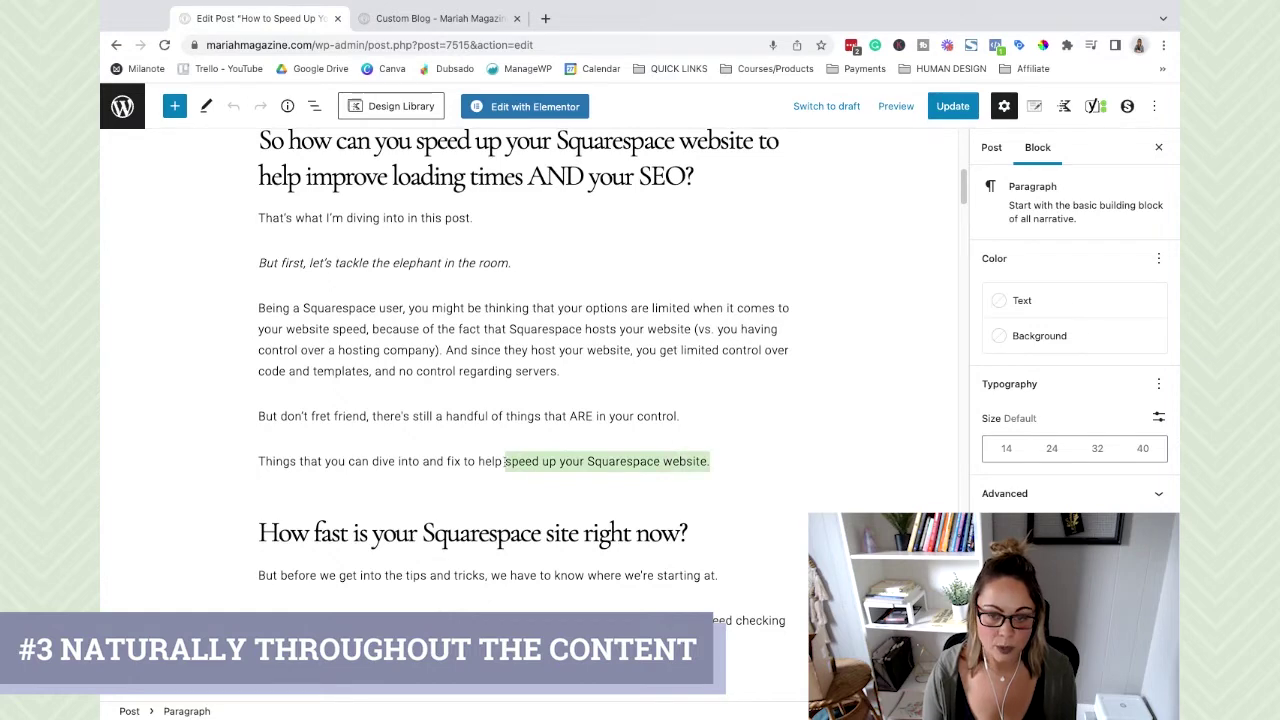
click(786, 505)
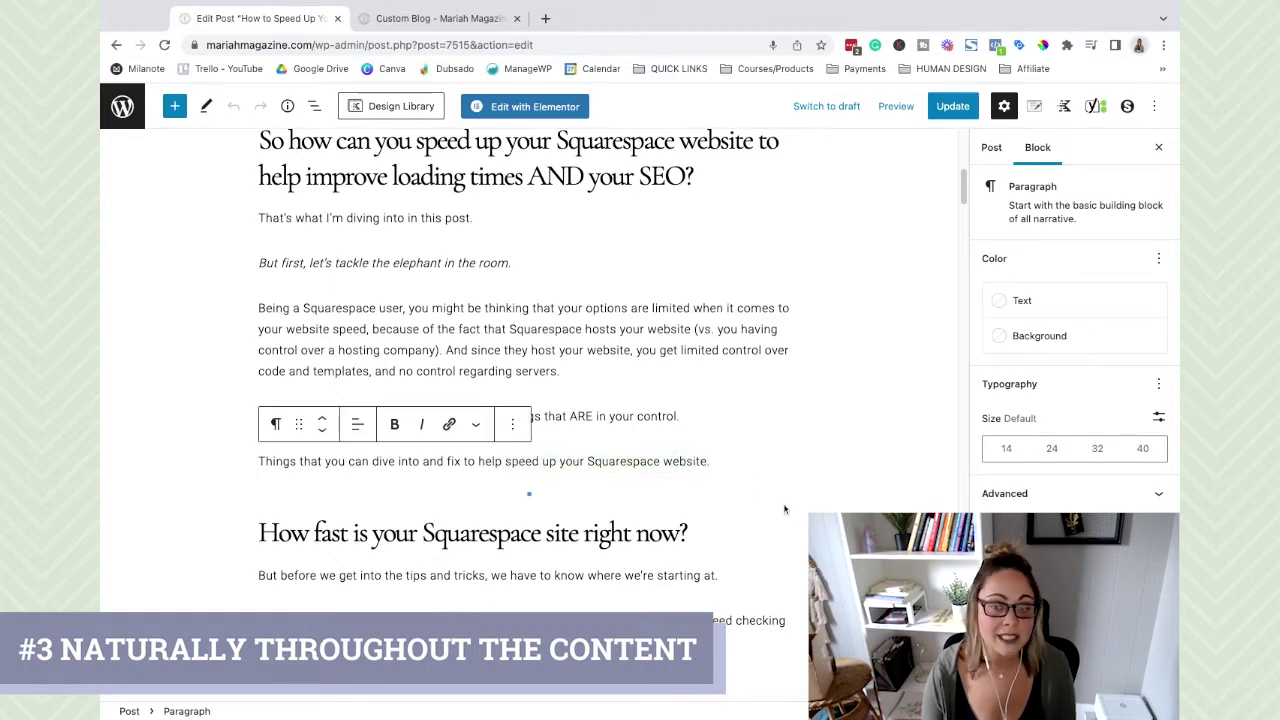
scroll(786, 500, down, 11)
scroll(786, 500, down, 6)
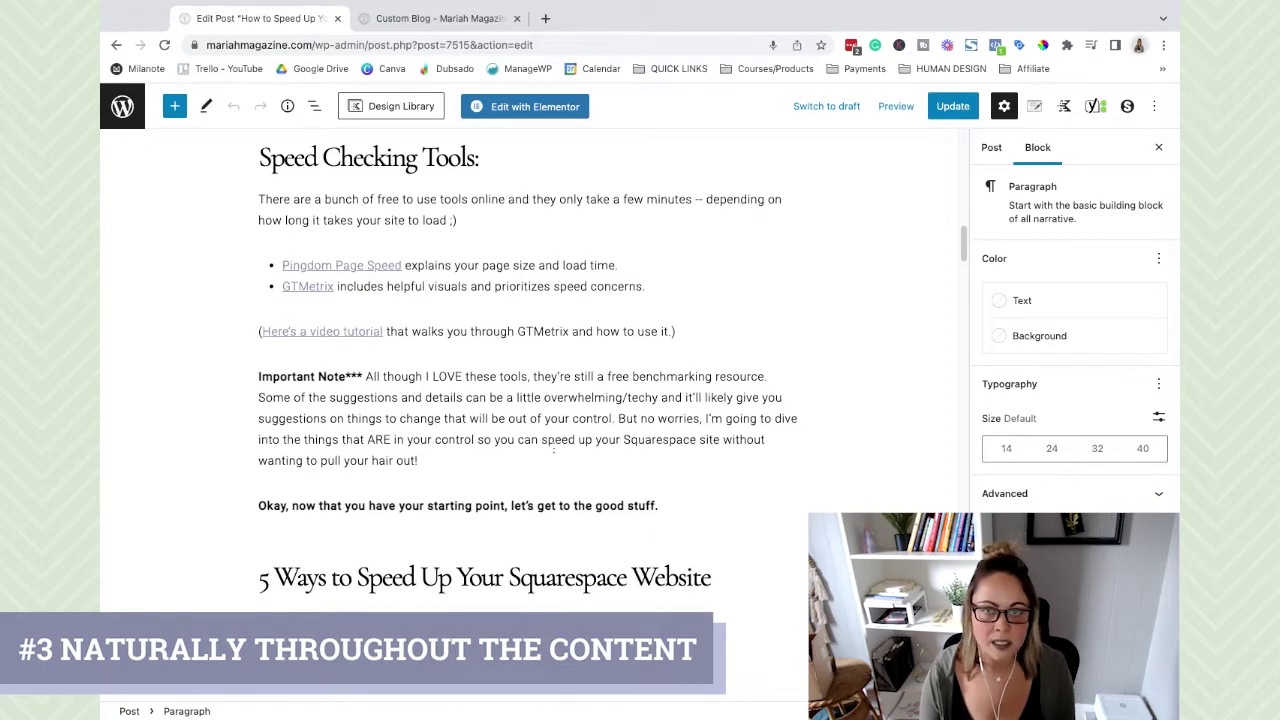
drag(540, 441, 706, 441)
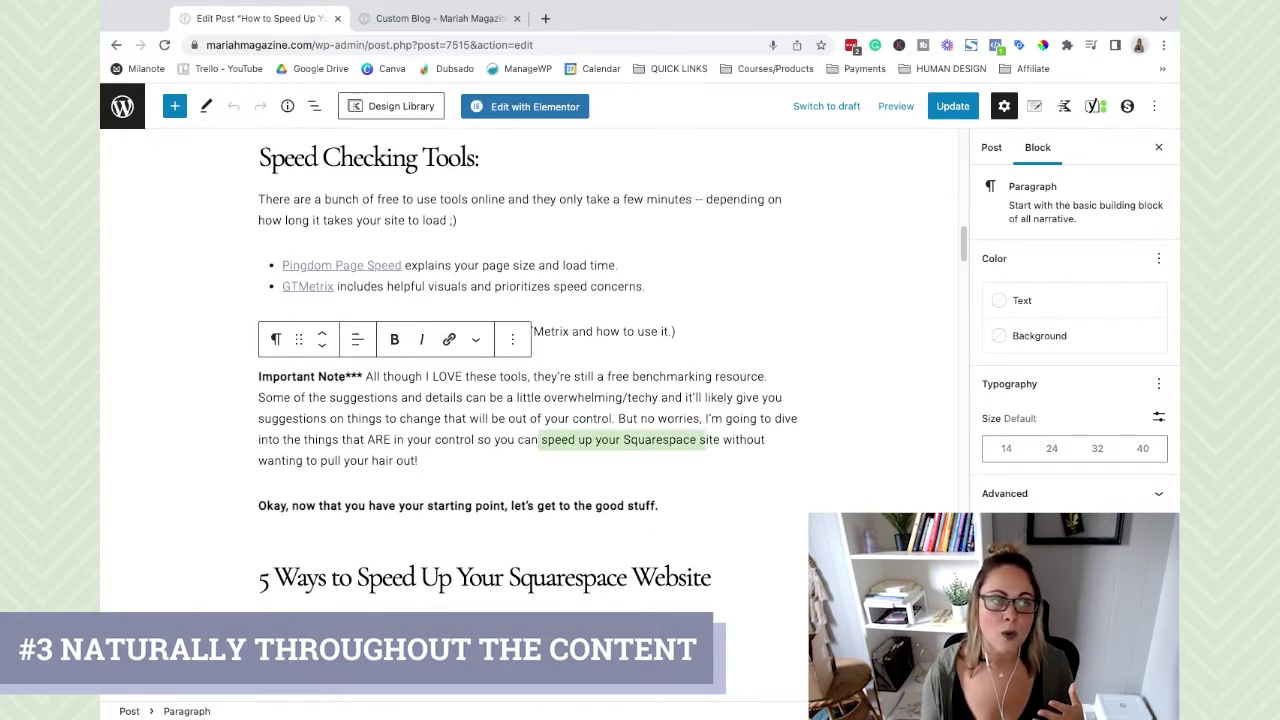
scroll(425, 447, down, 3)
drag(362, 430, 704, 430)
scroll(704, 430, down, 6)
scroll(585, 418, down, 8)
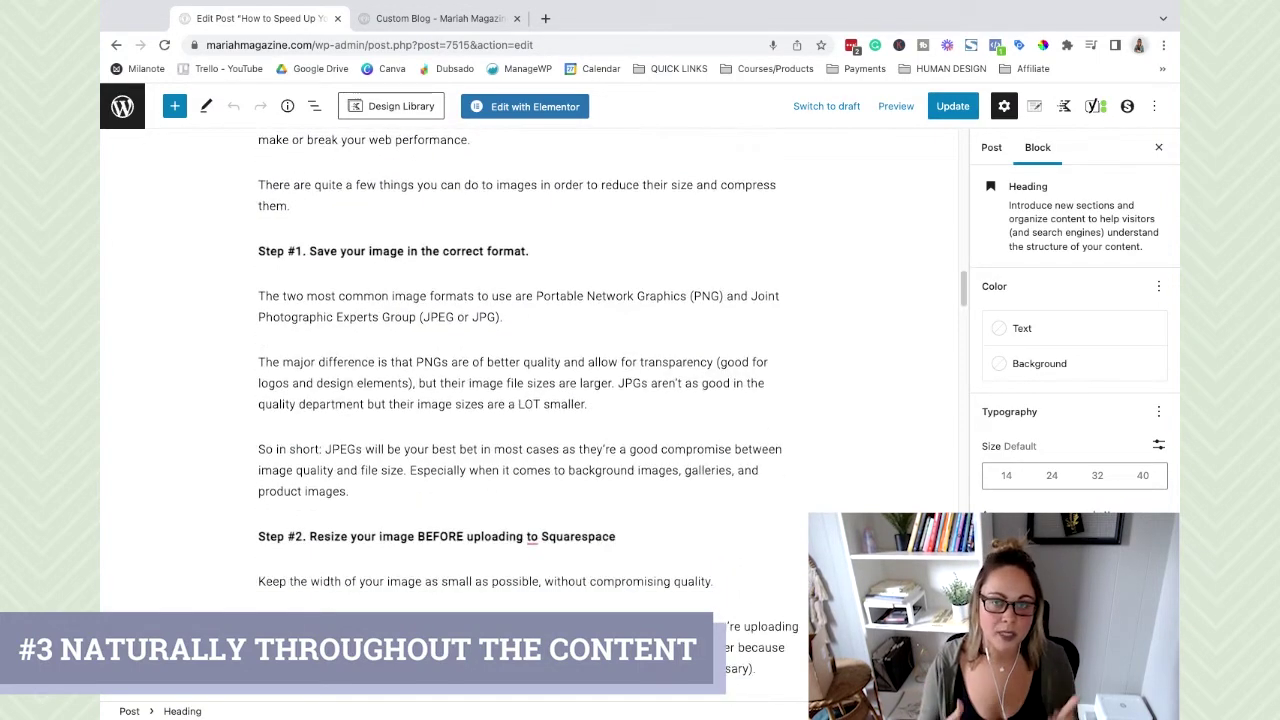
scroll(585, 418, down, 18)
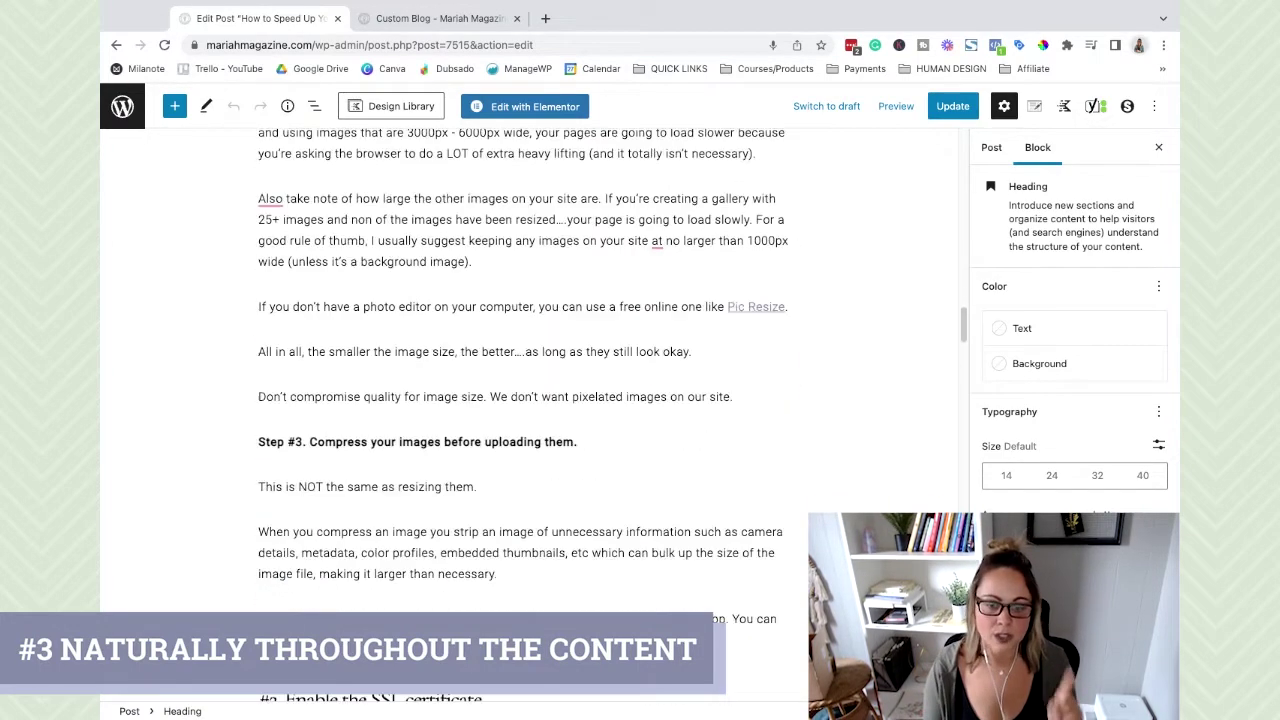
scroll(530, 400, down, 12)
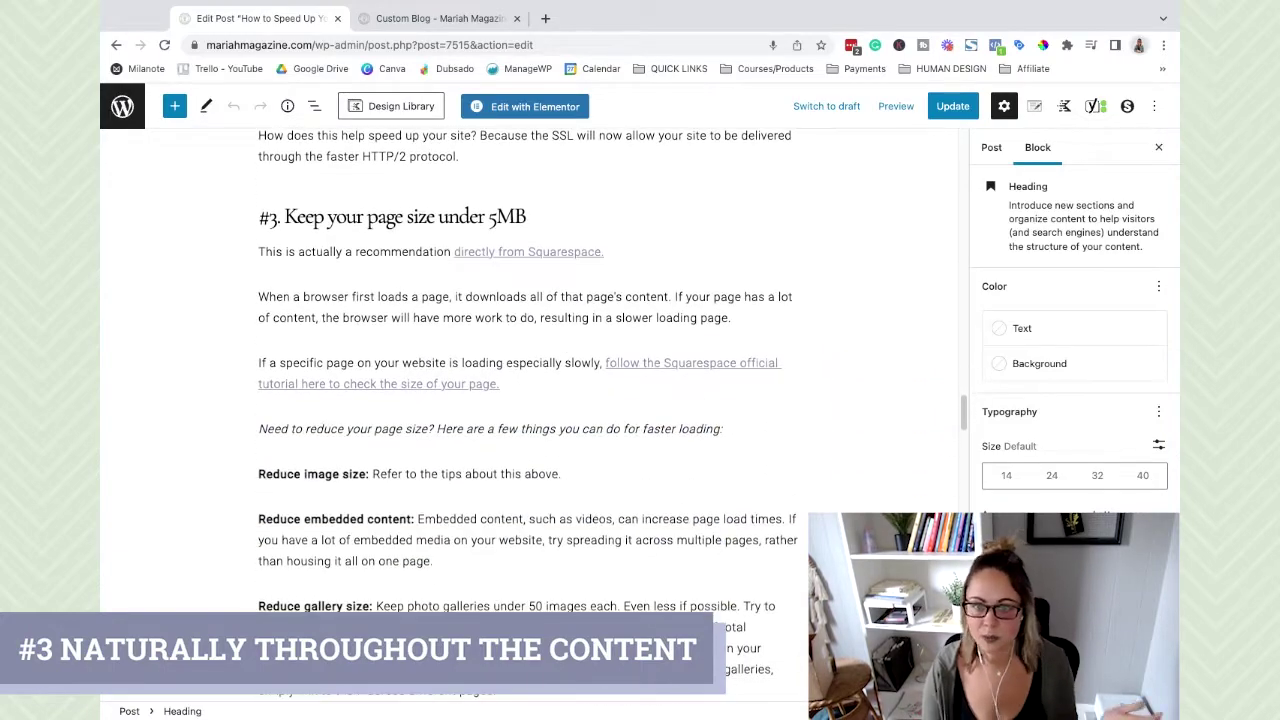
scroll(530, 420, up, 20)
scroll(530, 420, up, 20)
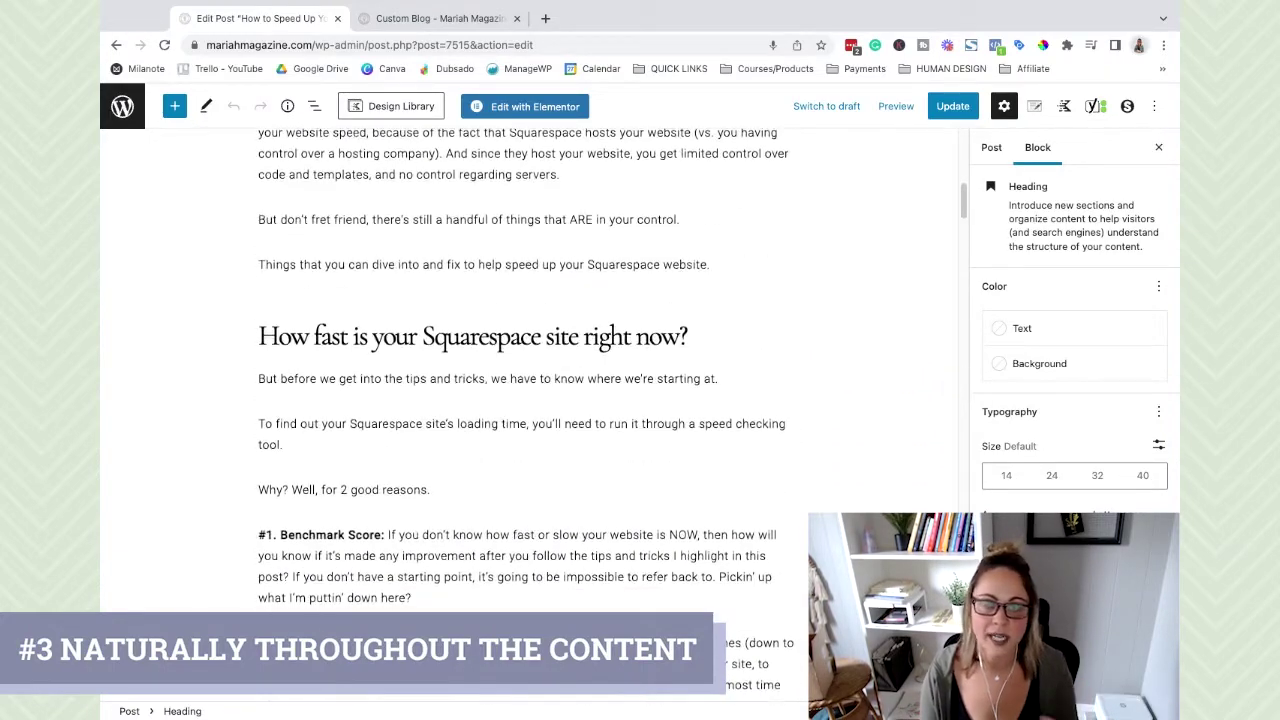
scroll(530, 420, down, 3)
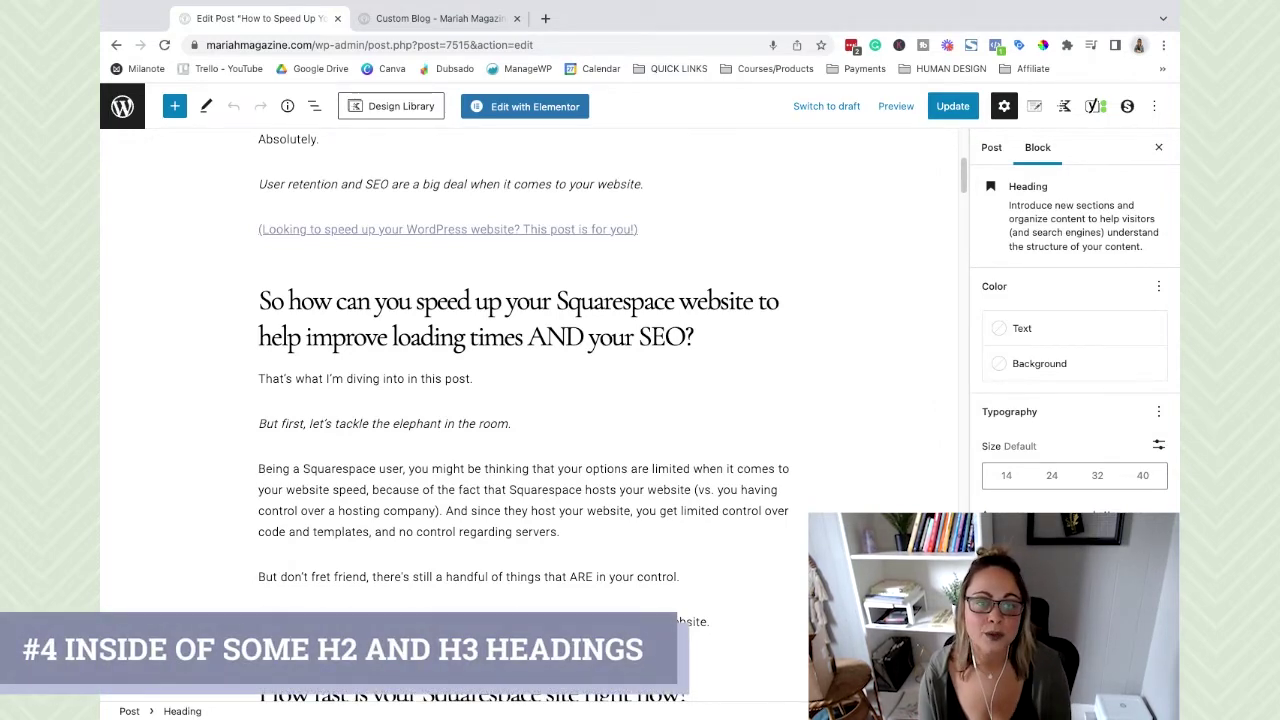
scroll(530, 420, up, 3)
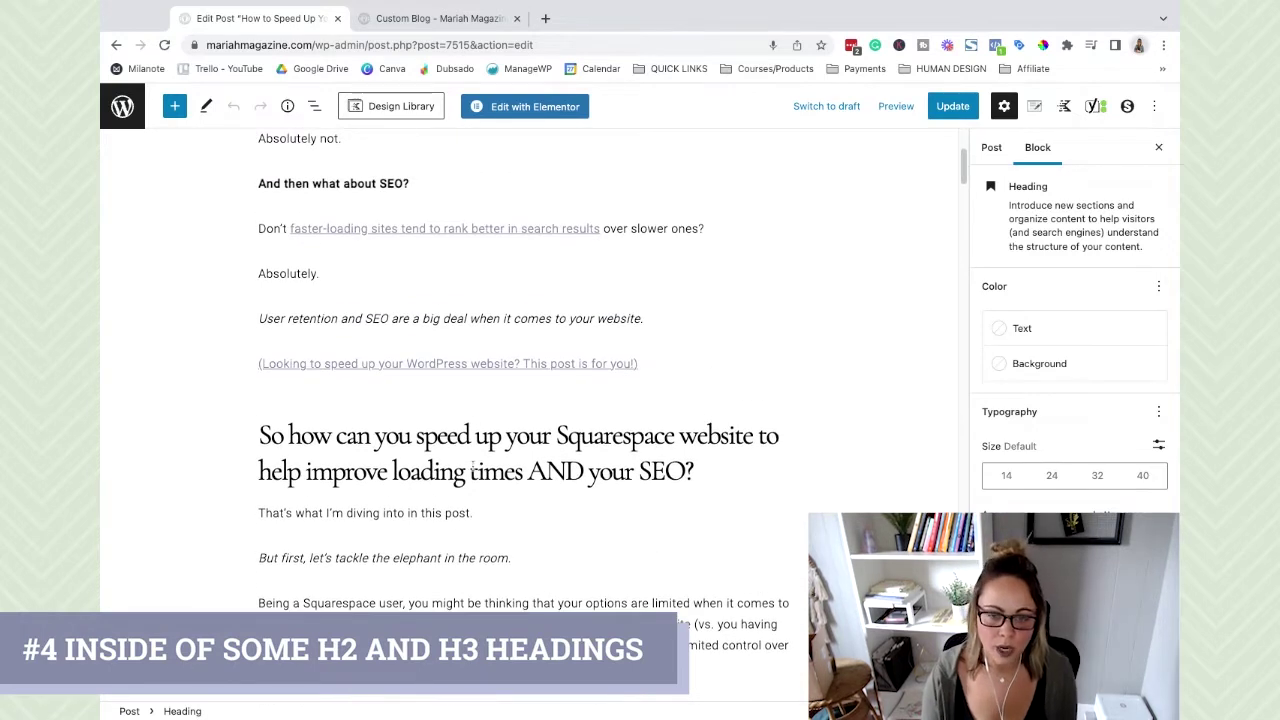
click(417, 437)
drag(417, 437, 754, 440)
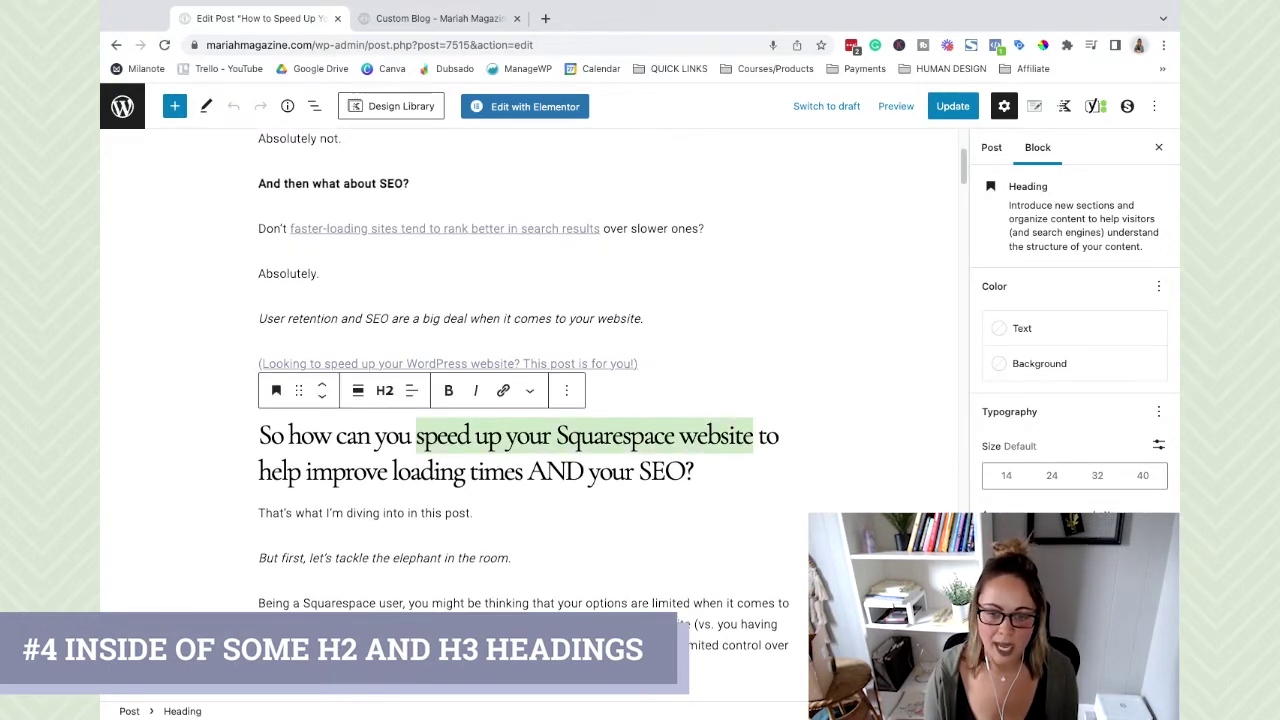
scroll(524, 400, down, 6)
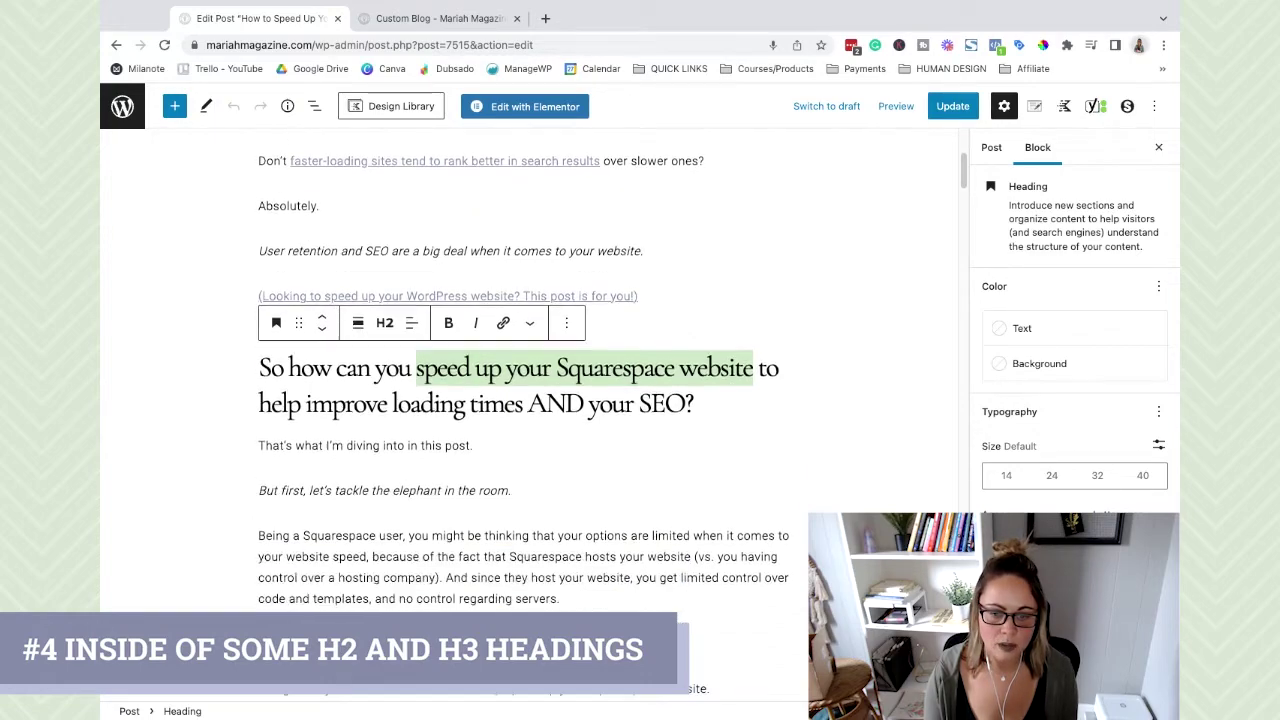
scroll(529, 442, down, 6)
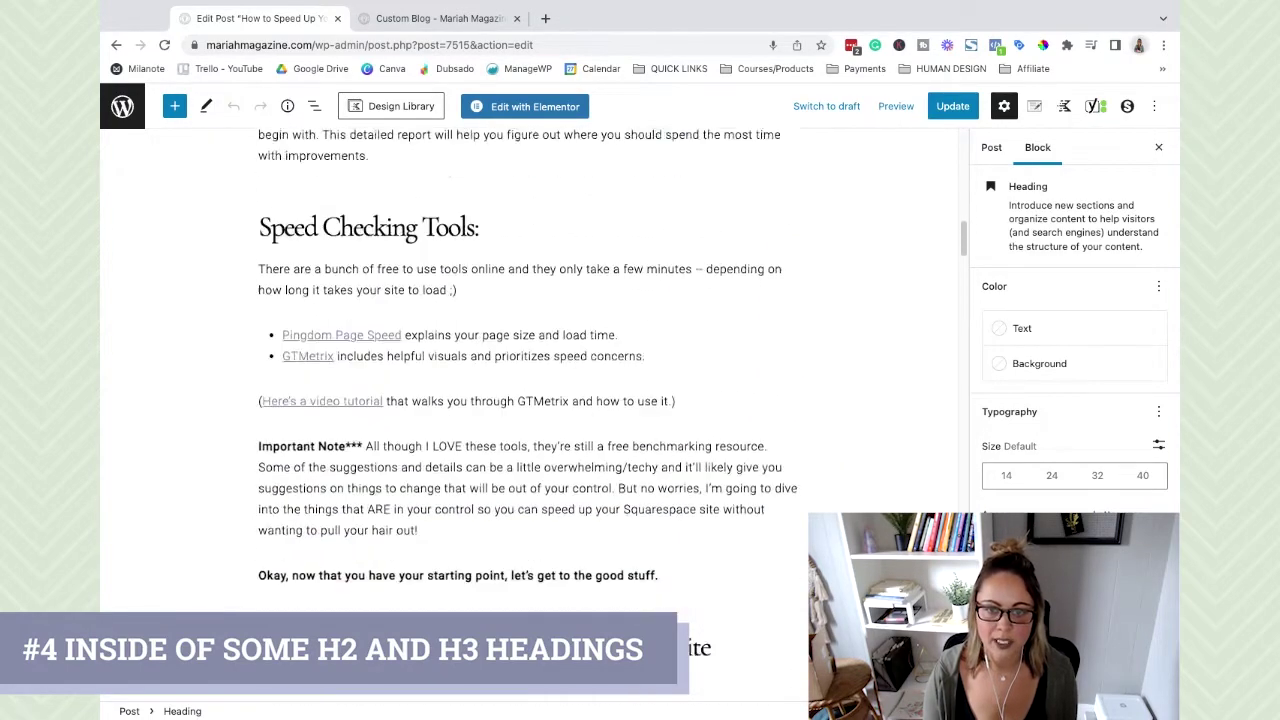
drag(358, 418, 711, 418)
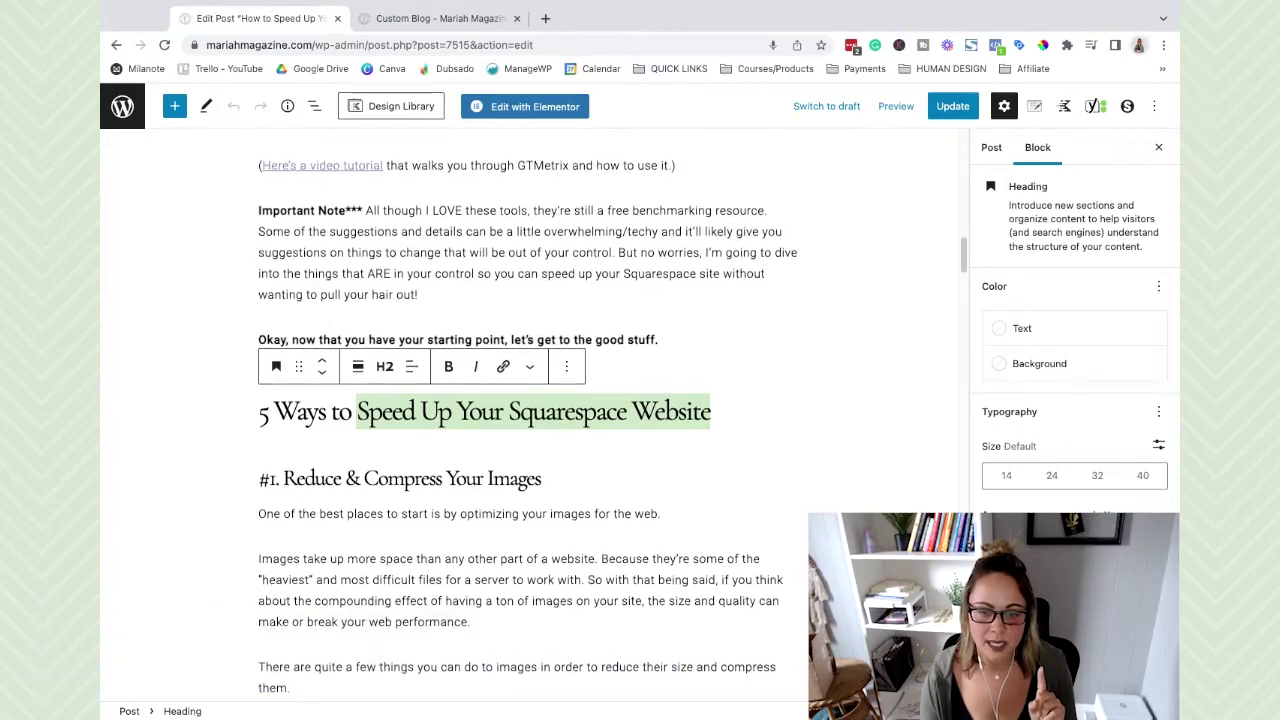
scroll(528, 420, down, 5)
scroll(528, 420, down, 20)
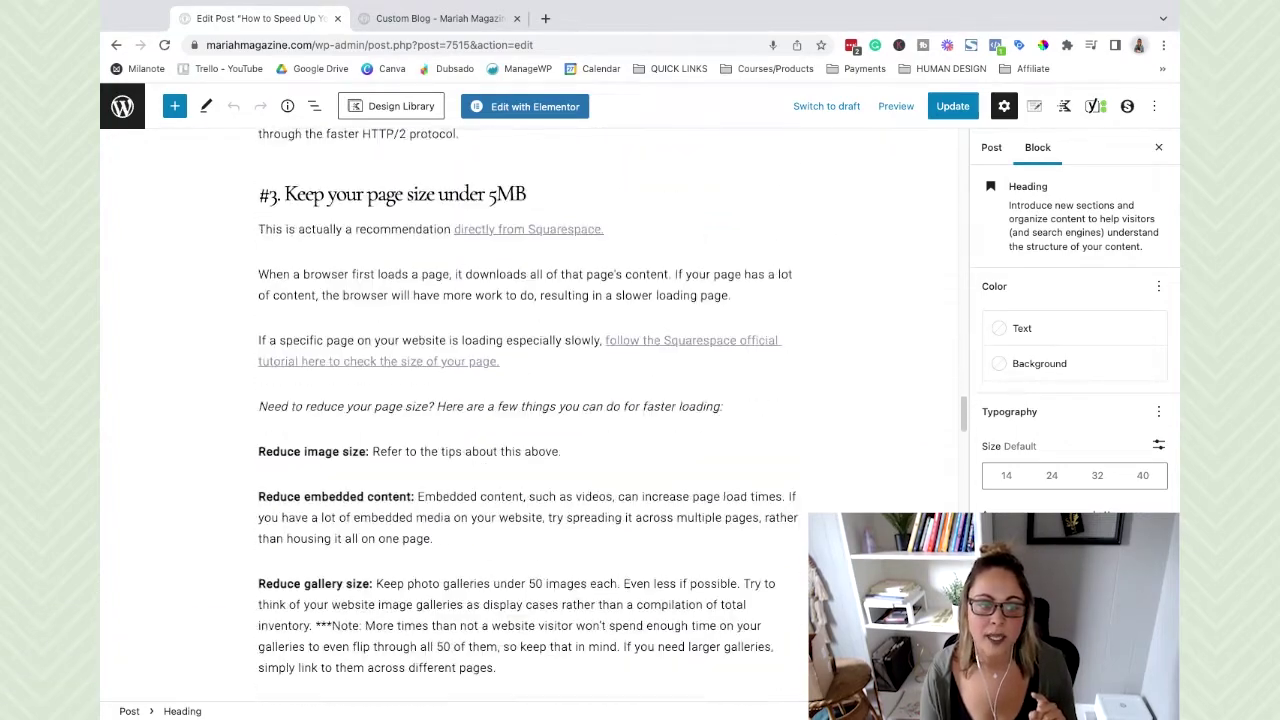
scroll(450, 410, down, 10)
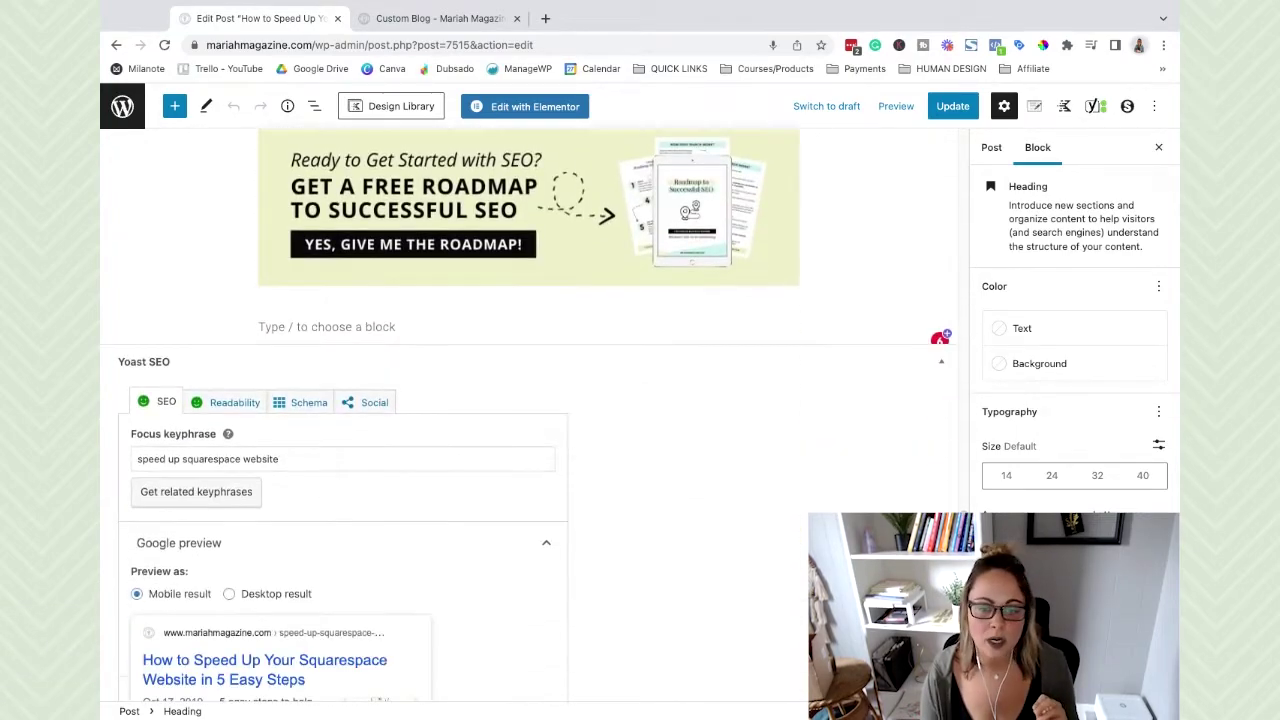
scroll(334, 289, up, 1)
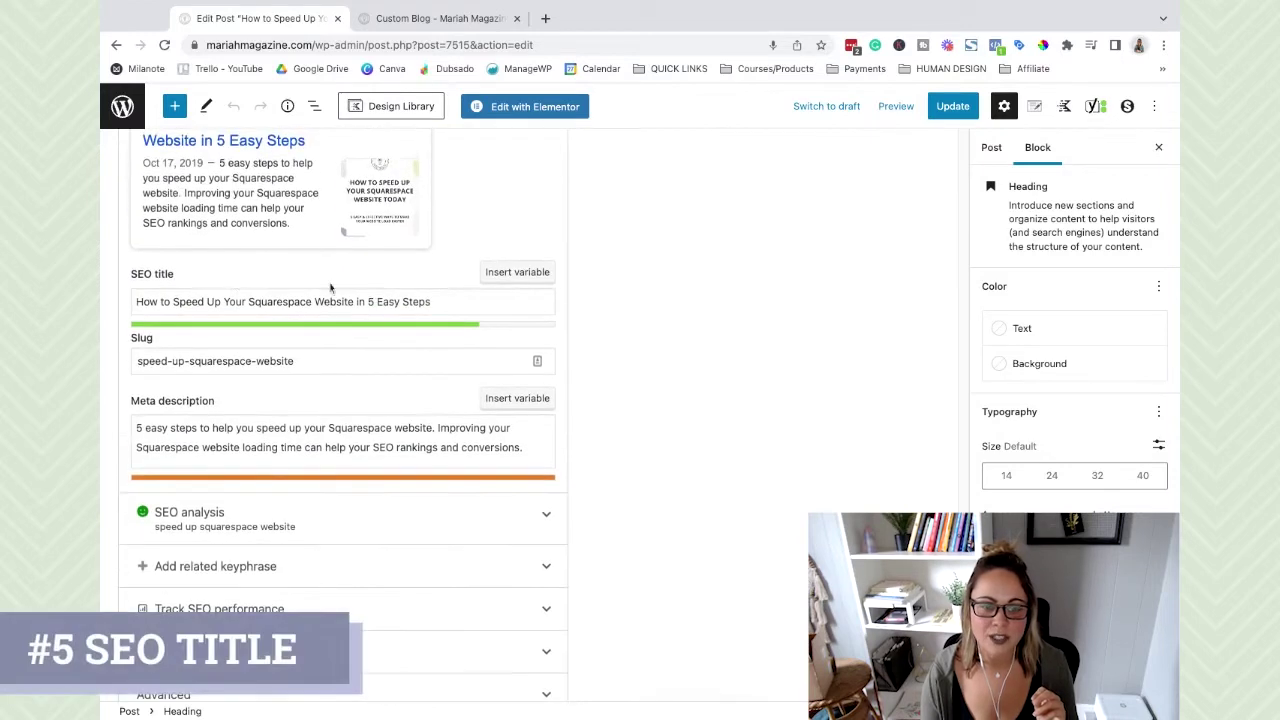
triple_click(209, 280)
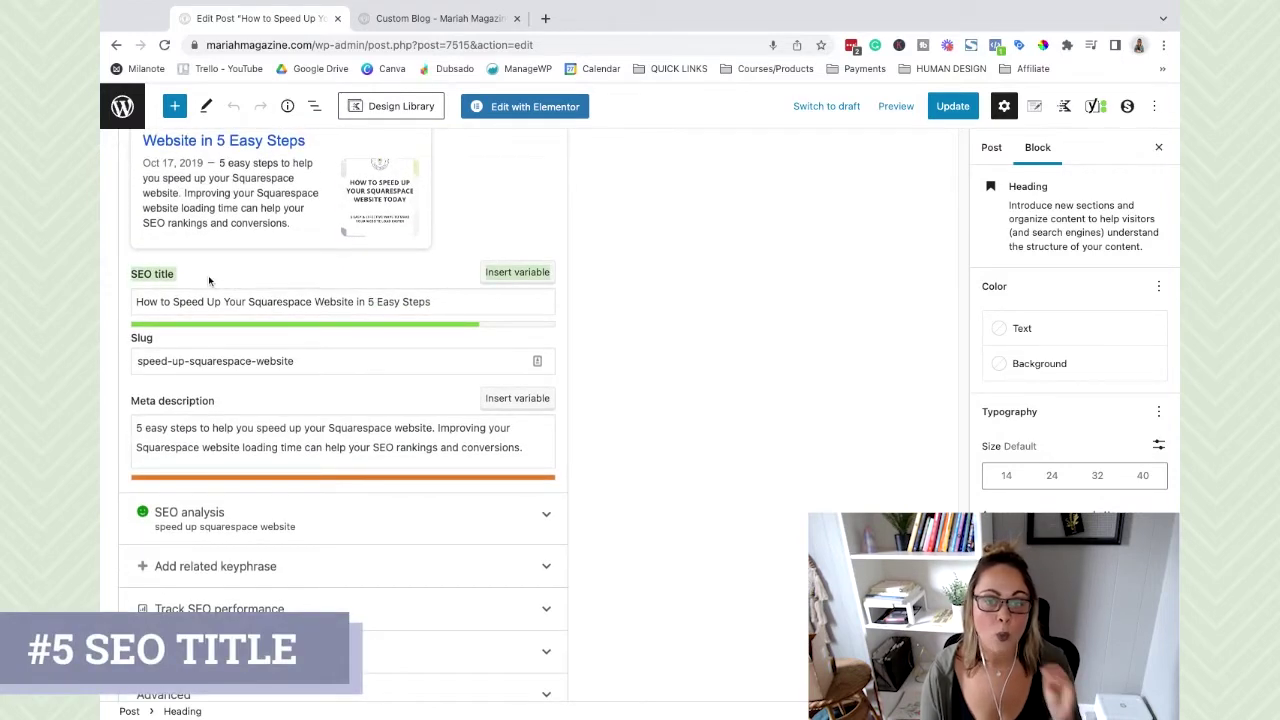
click(430, 271)
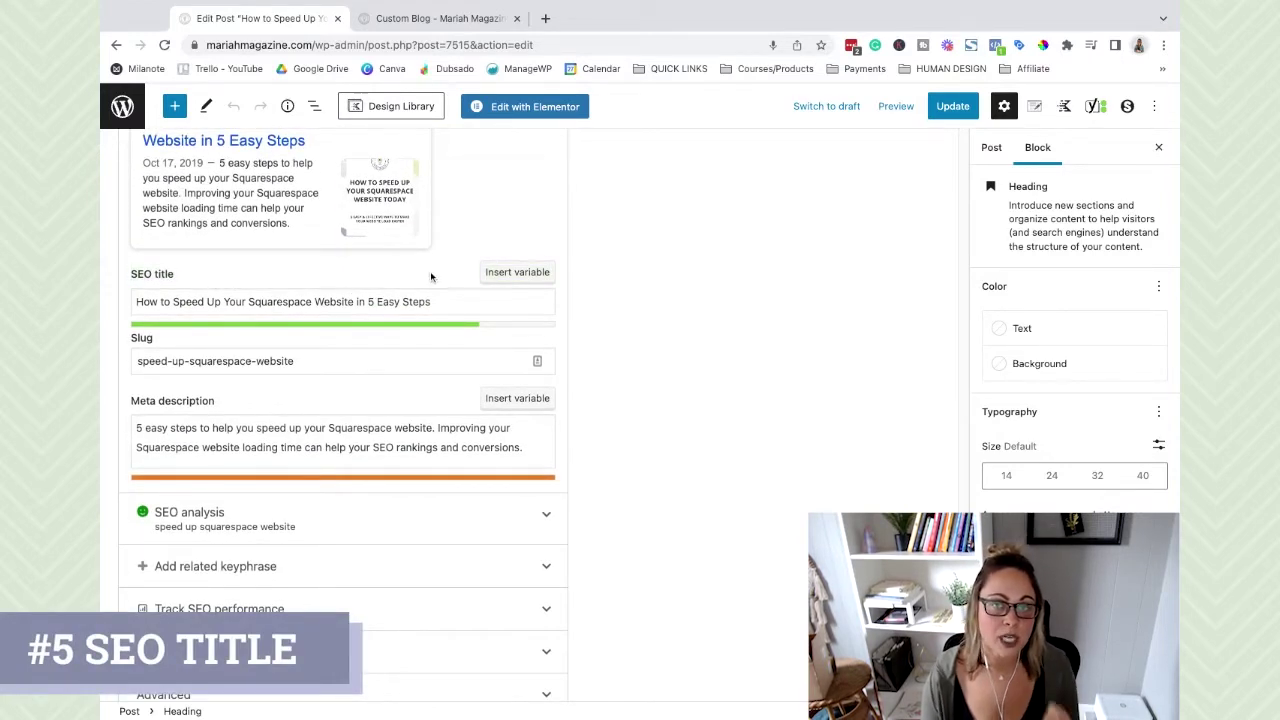
scroll(600, 341, up, 2)
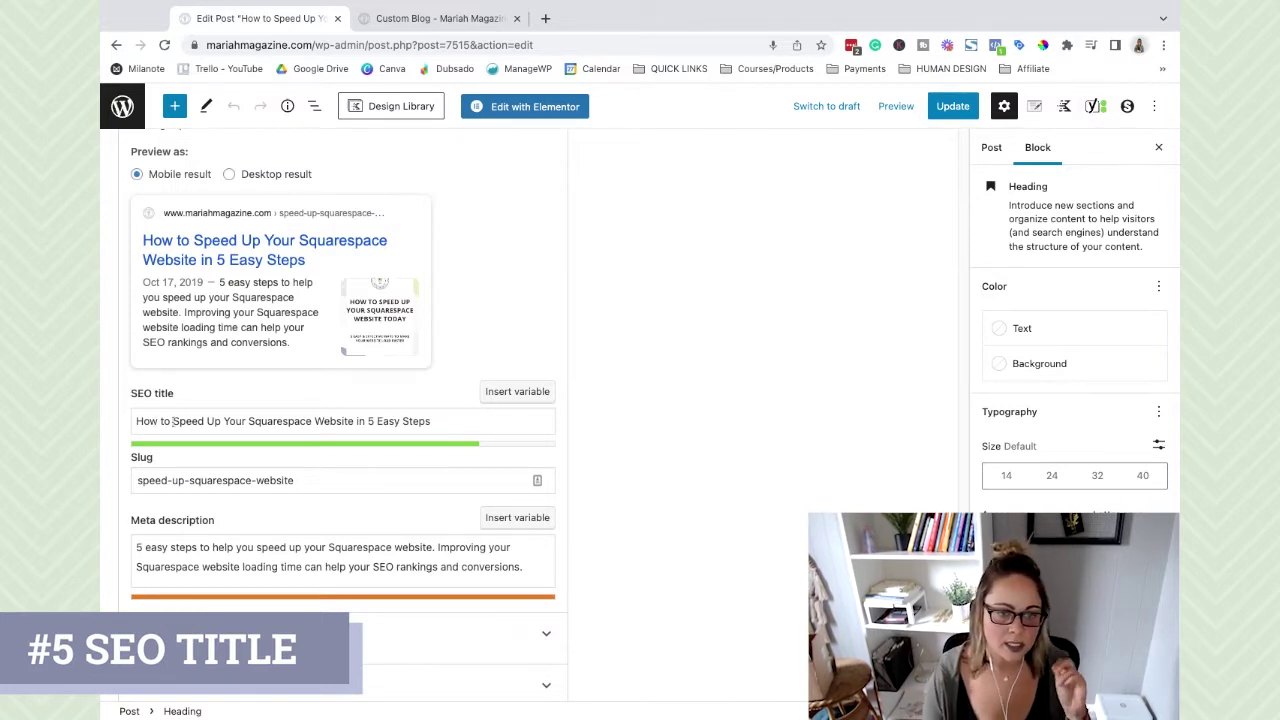
drag(173, 421, 354, 421)
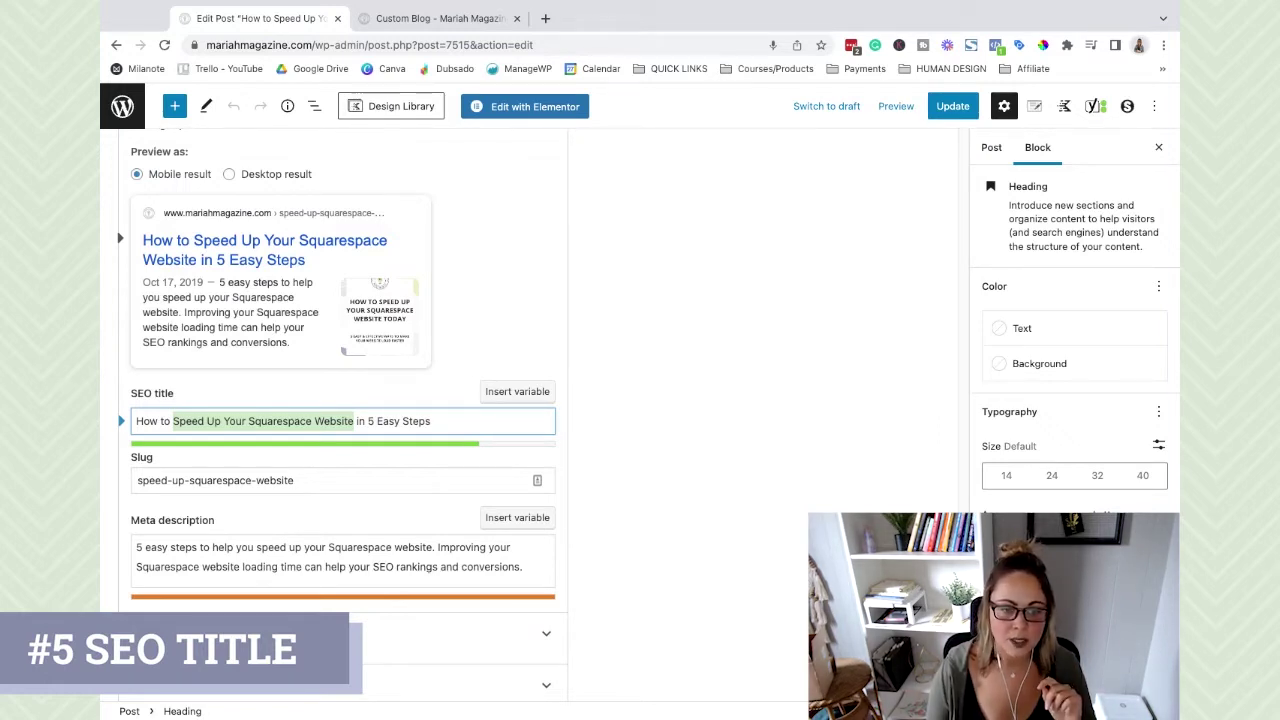
scroll(669, 443, up, 1)
scroll(669, 443, down, 15)
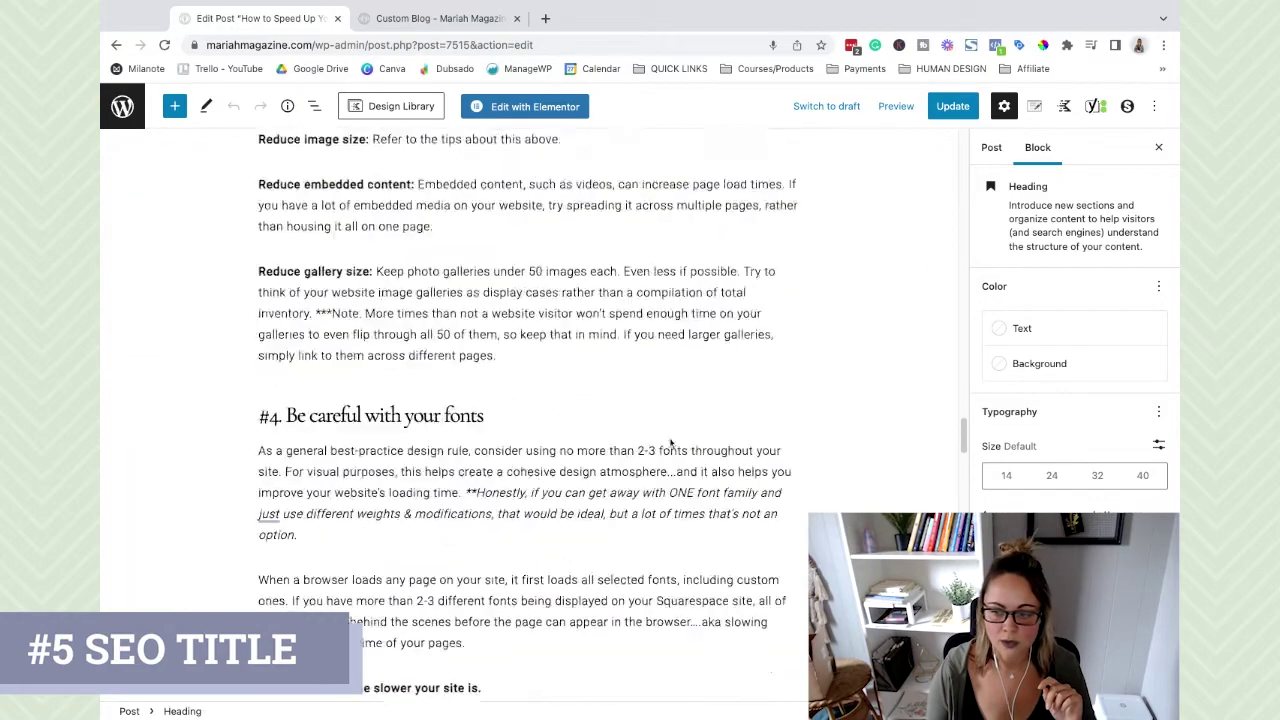
scroll(672, 443, up, 15)
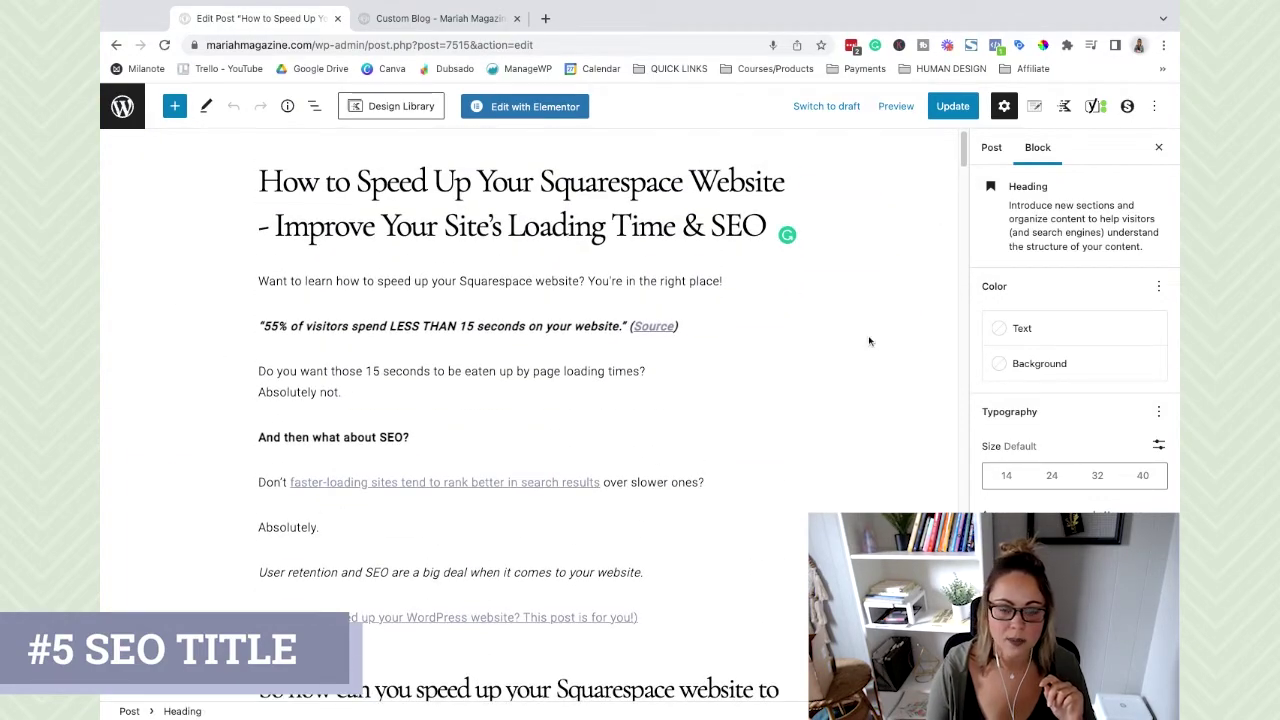
scroll(896, 384, down, 15)
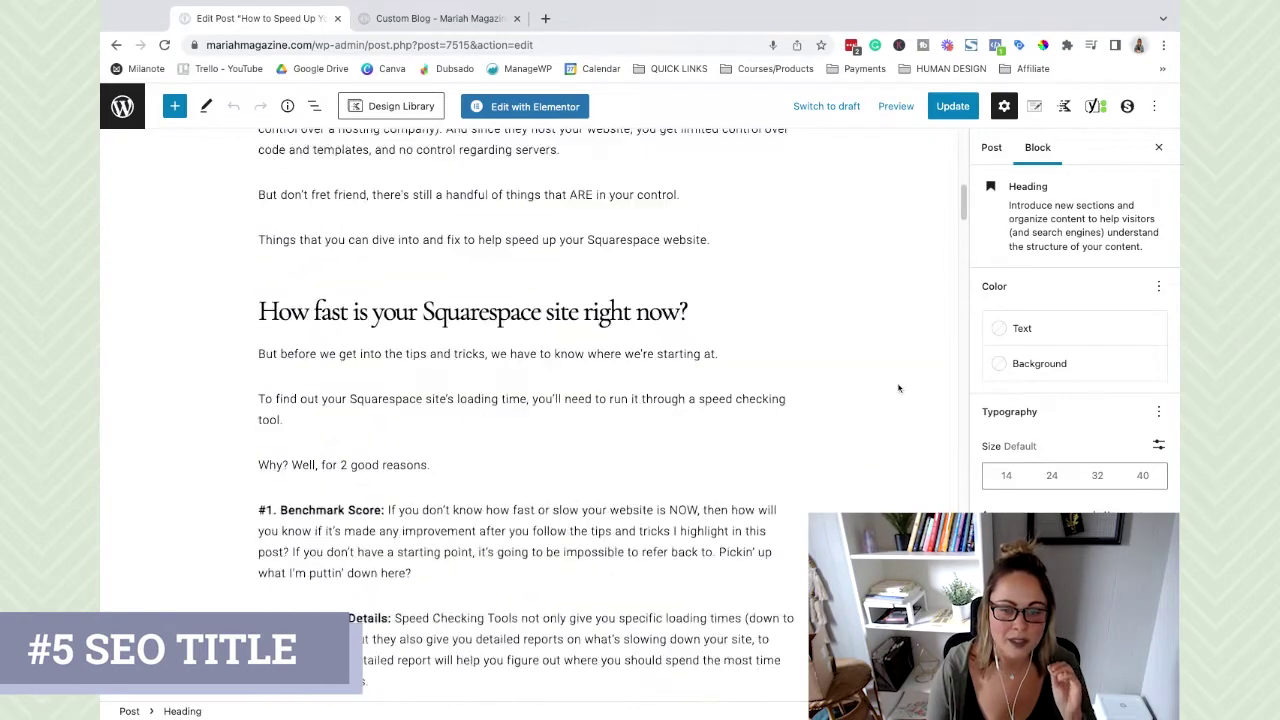
scroll(898, 388, down, 20)
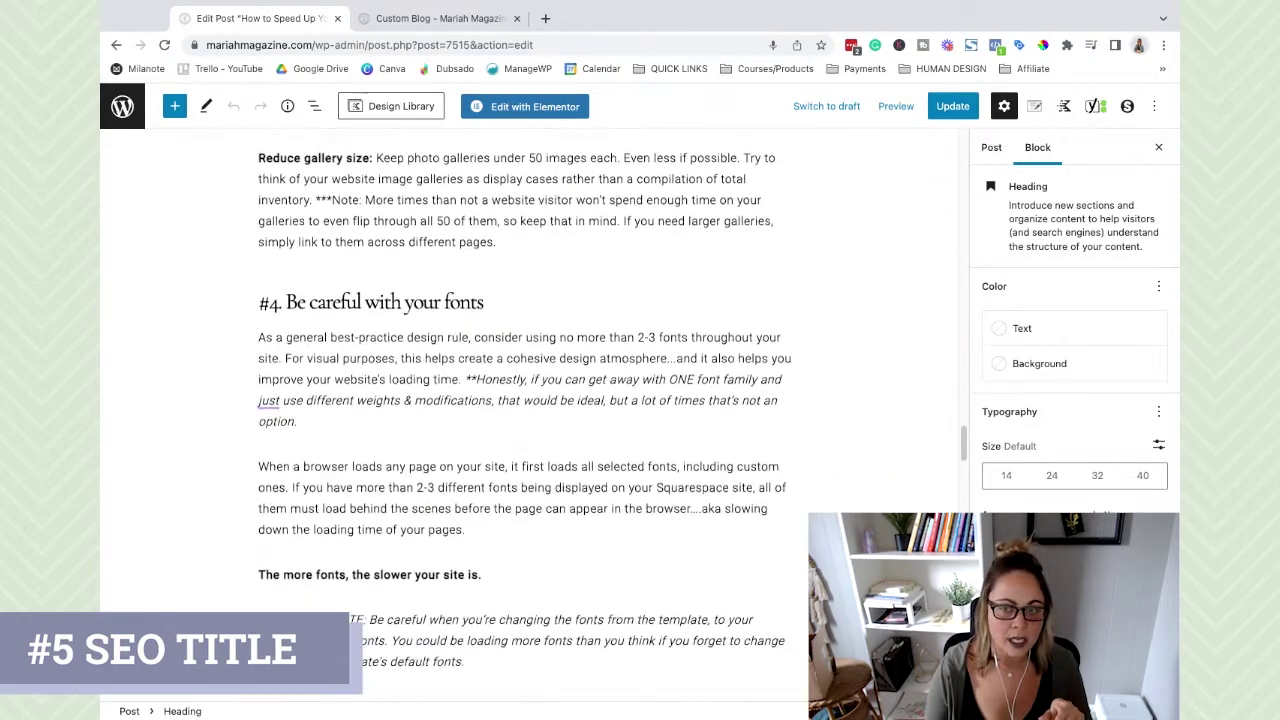
scroll(872, 390, down, 2)
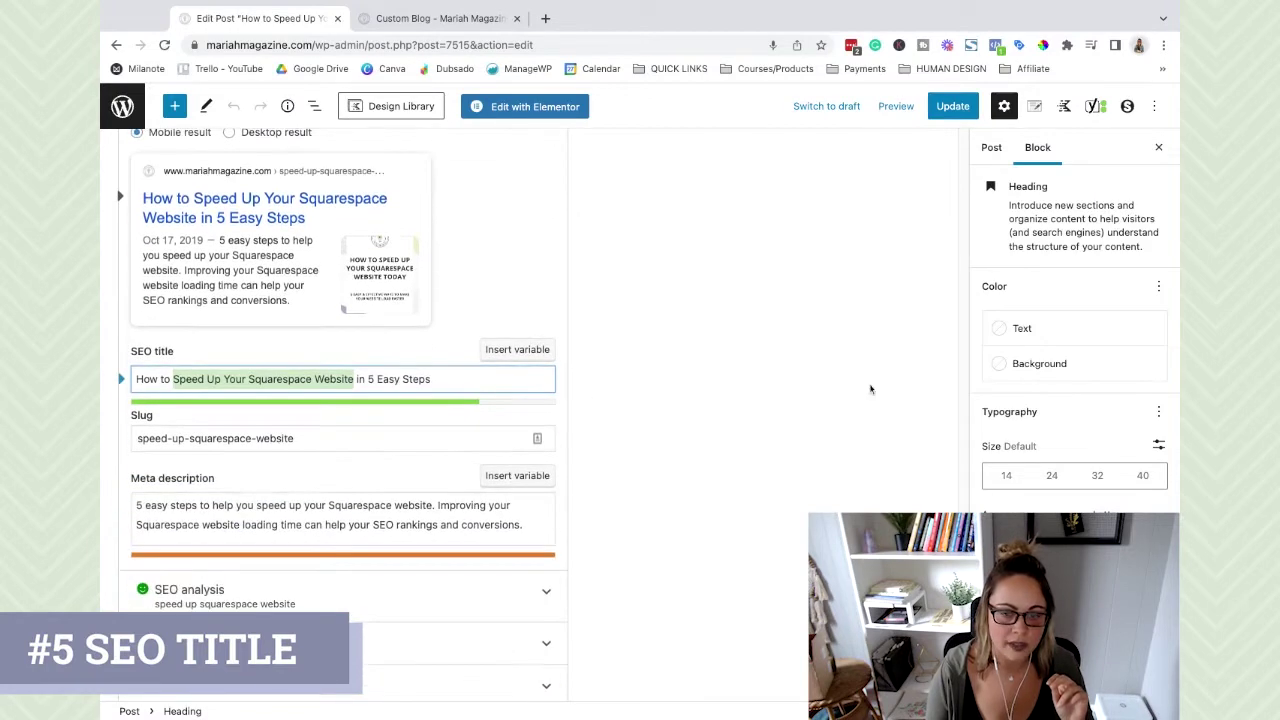
click(514, 381)
scroll(649, 389, up, 1)
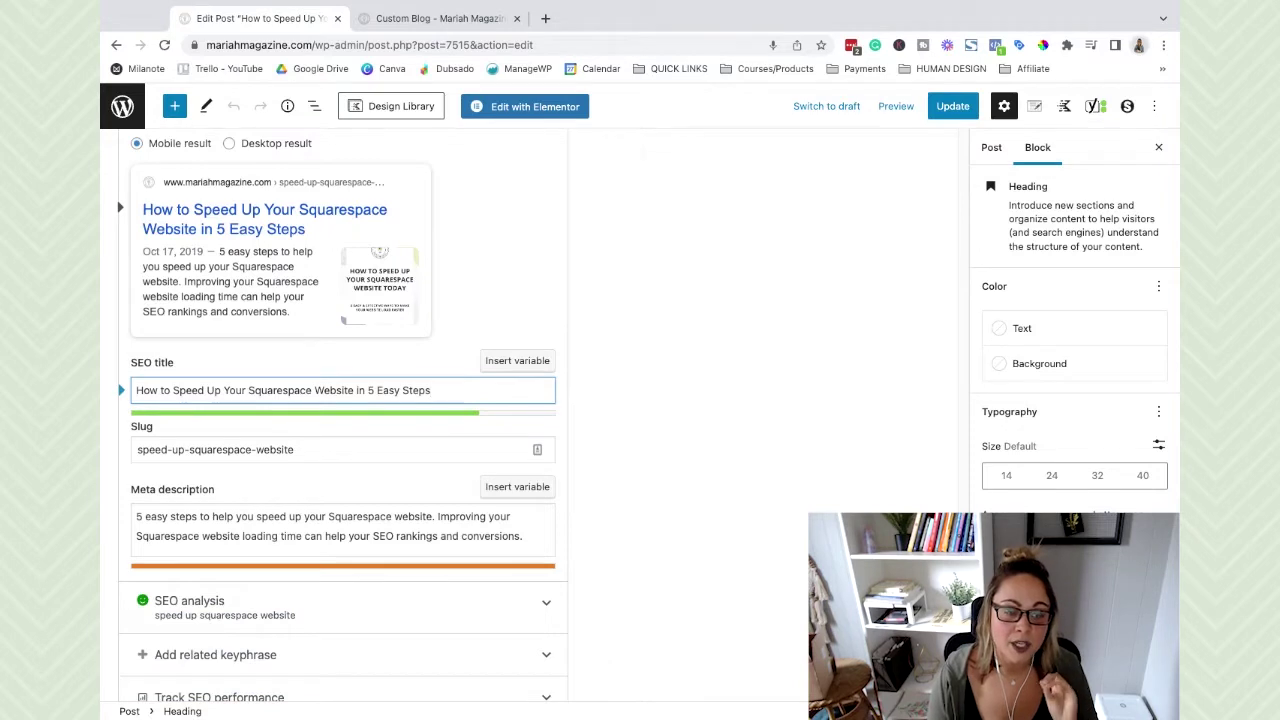
click(130, 497)
triple_click(130, 497)
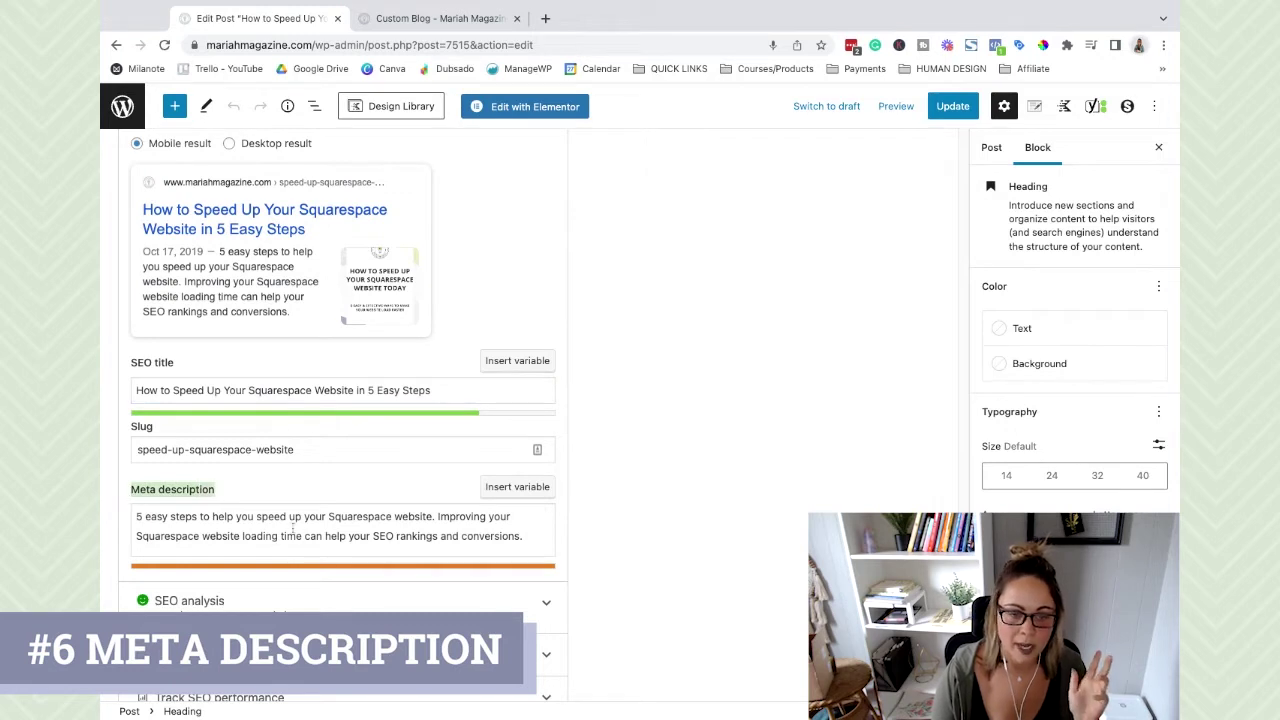
drag(257, 517, 432, 517)
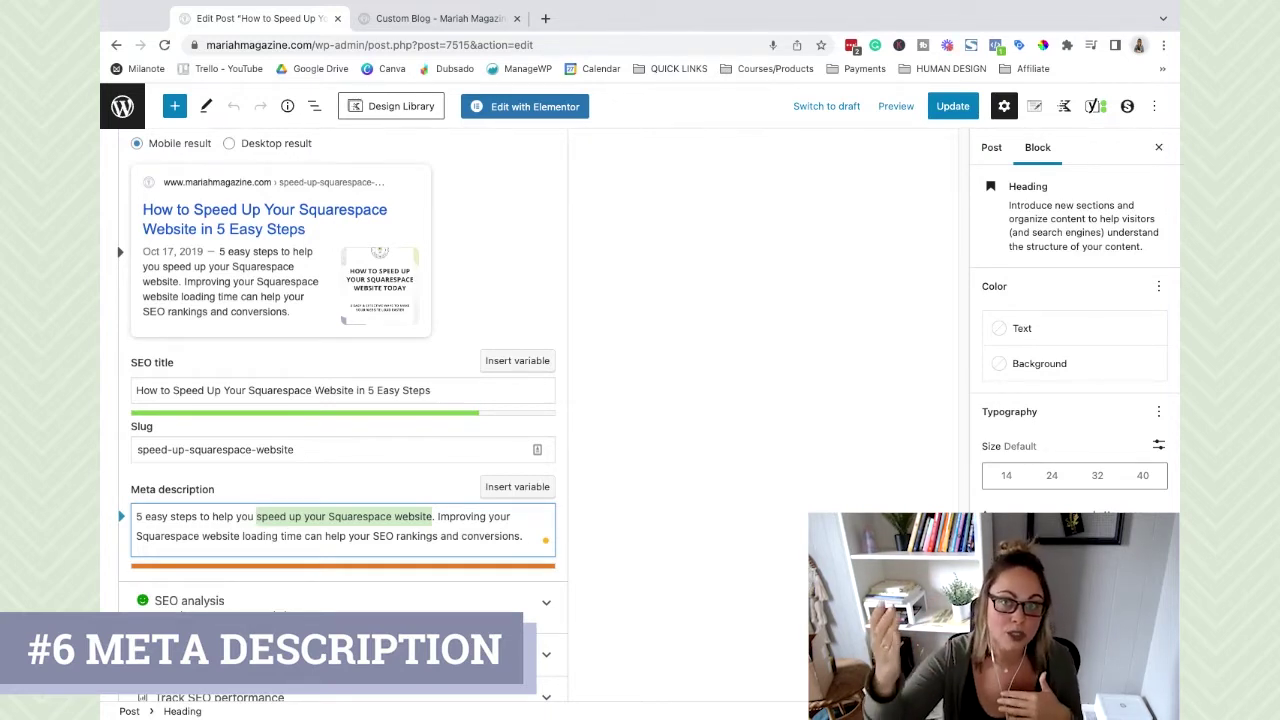
click(237, 516)
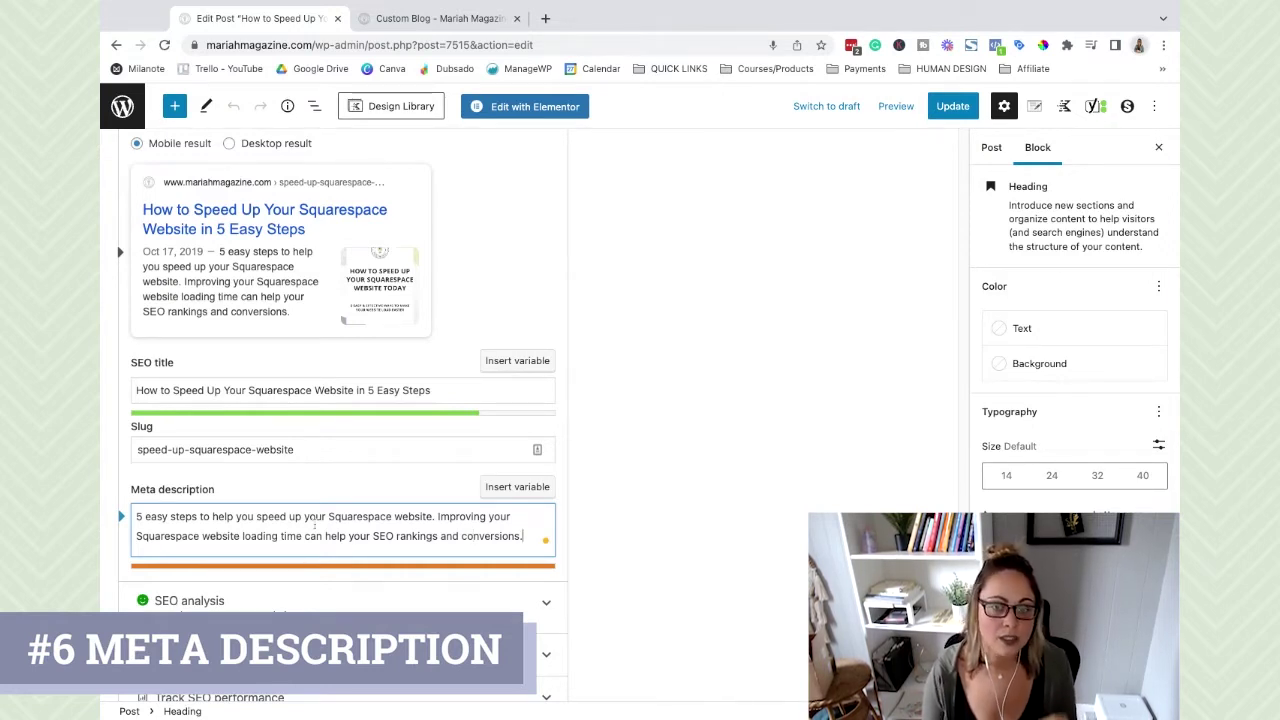
drag(254, 516, 434, 516)
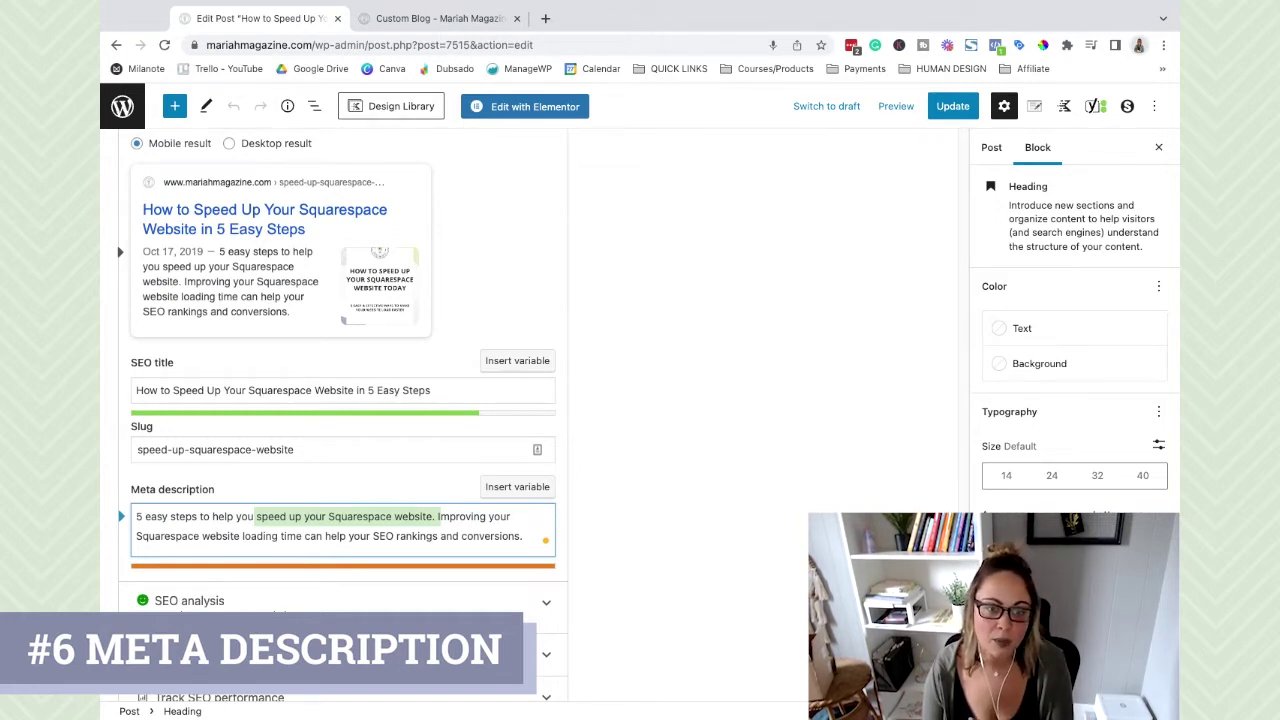
click(603, 530)
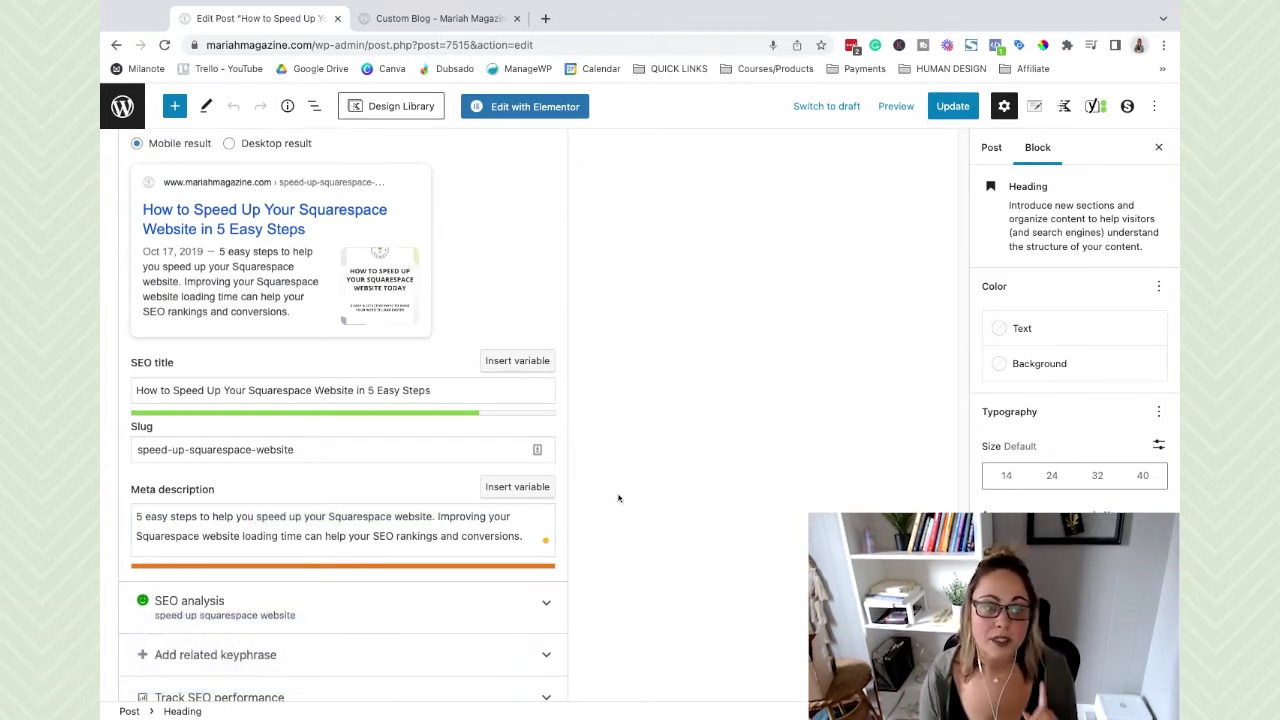
scroll(618, 498, up, 15)
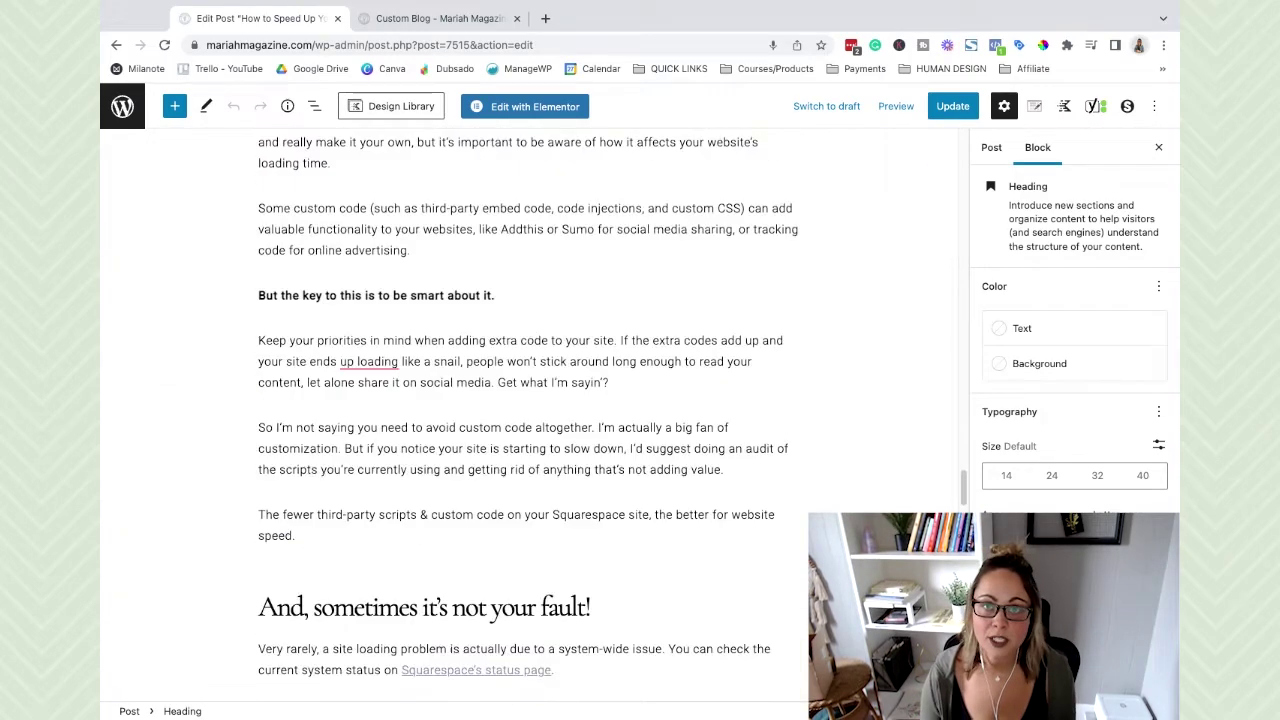
Select the SSL settings screenshot and highlight its existing keyphrase-rich alt text
scroll(528, 410, up, 10)
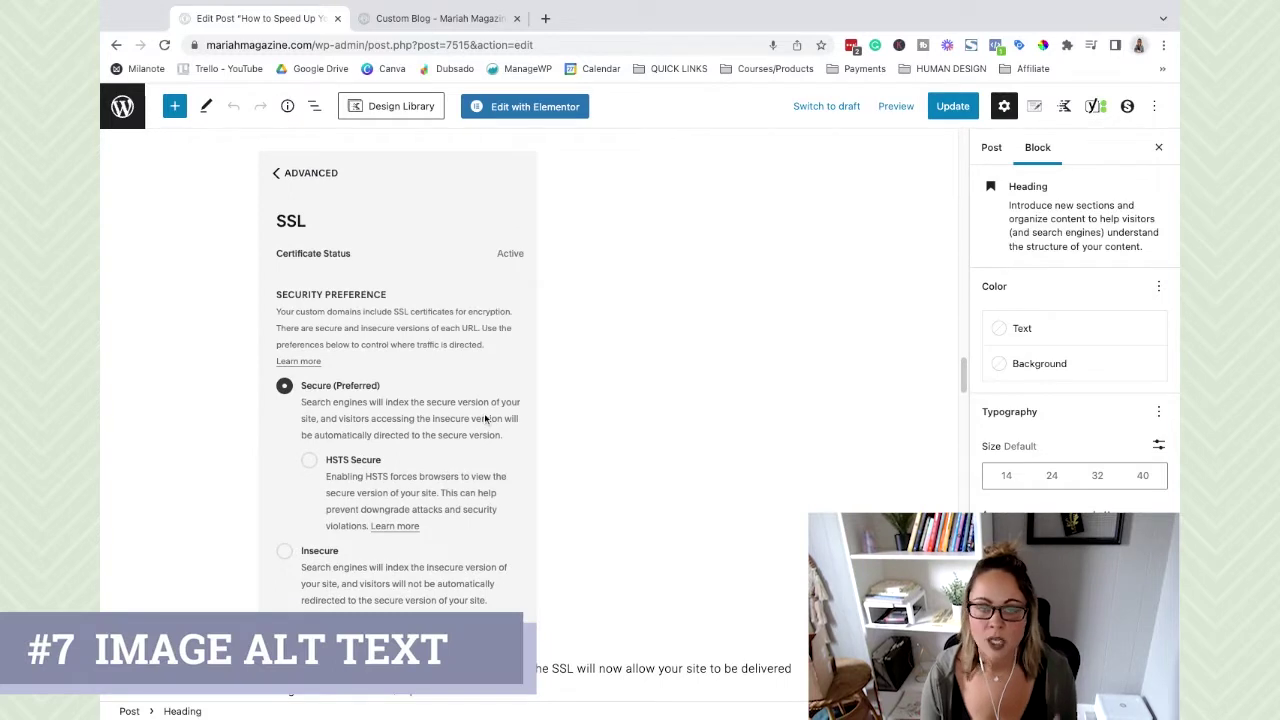
click(487, 420)
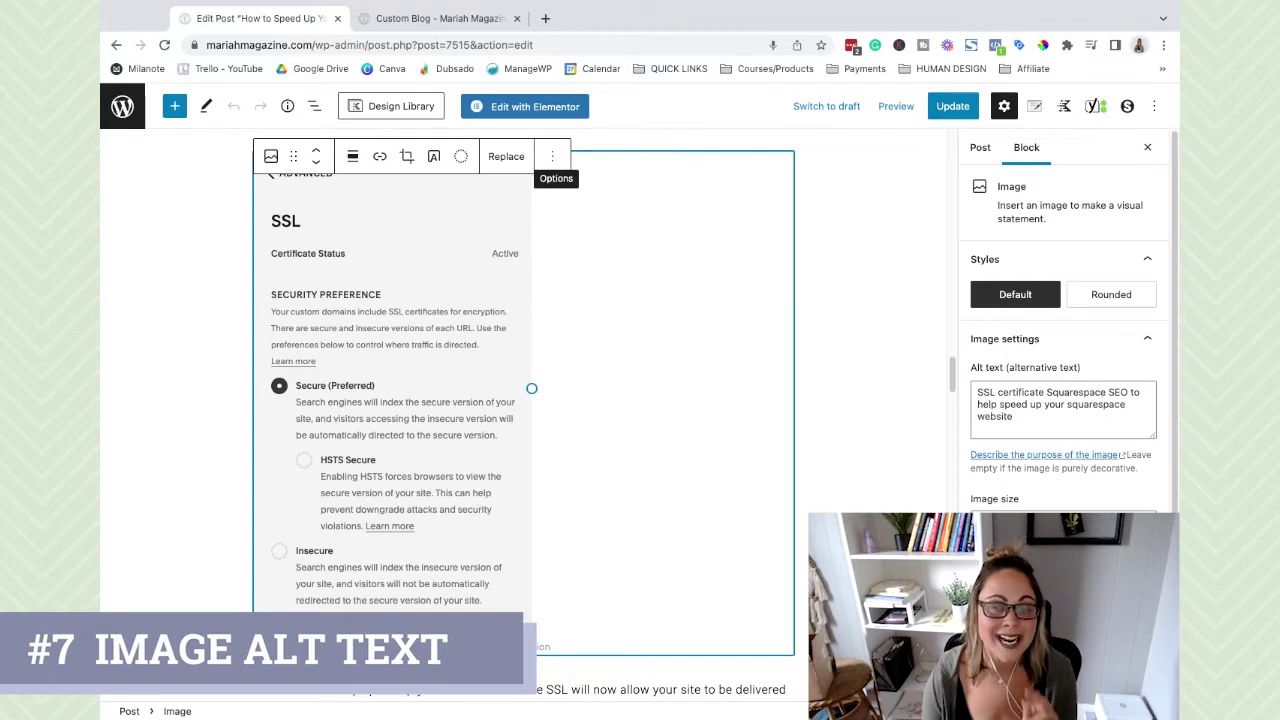
scroll(646, 374, up, 1)
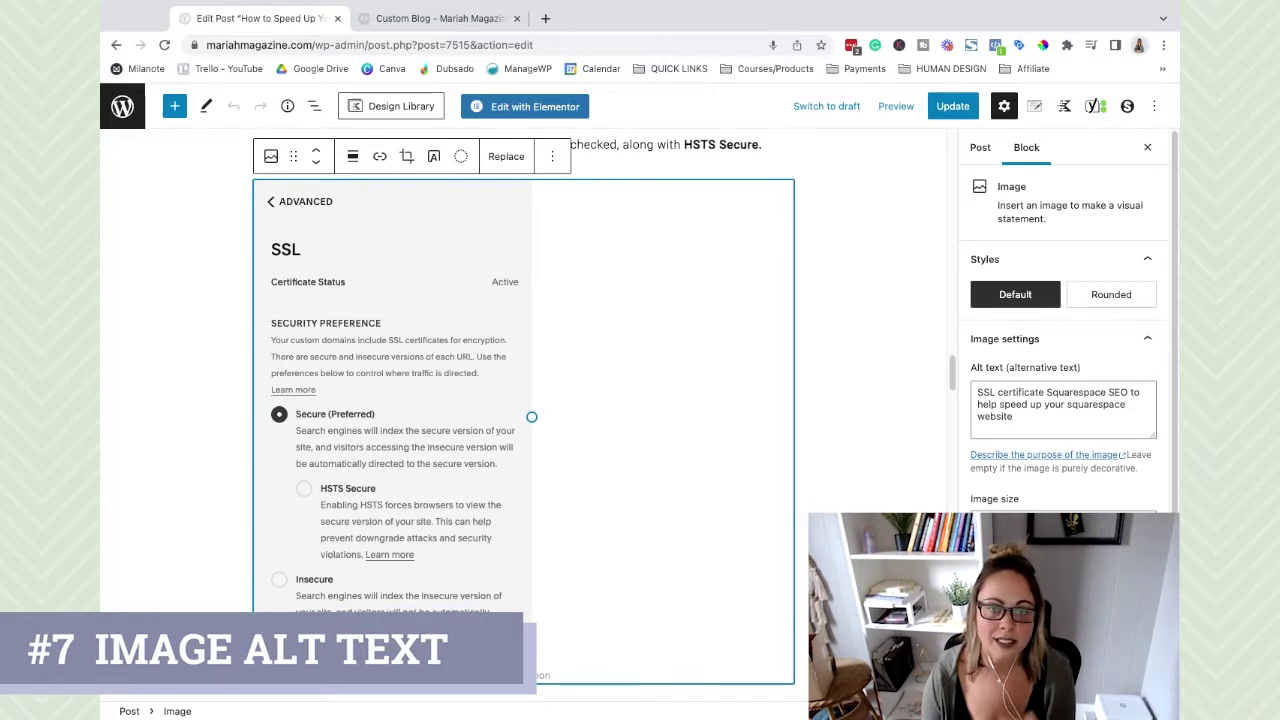
click(548, 157)
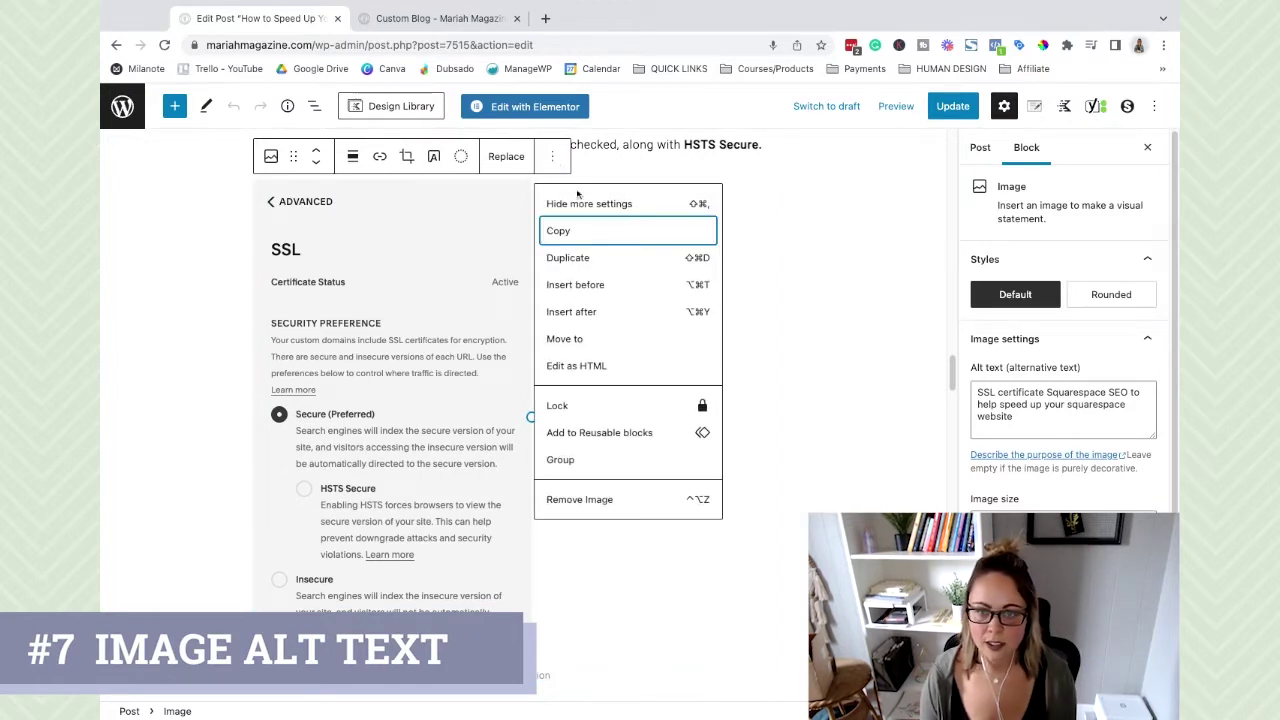
click(740, 259)
click(1030, 420)
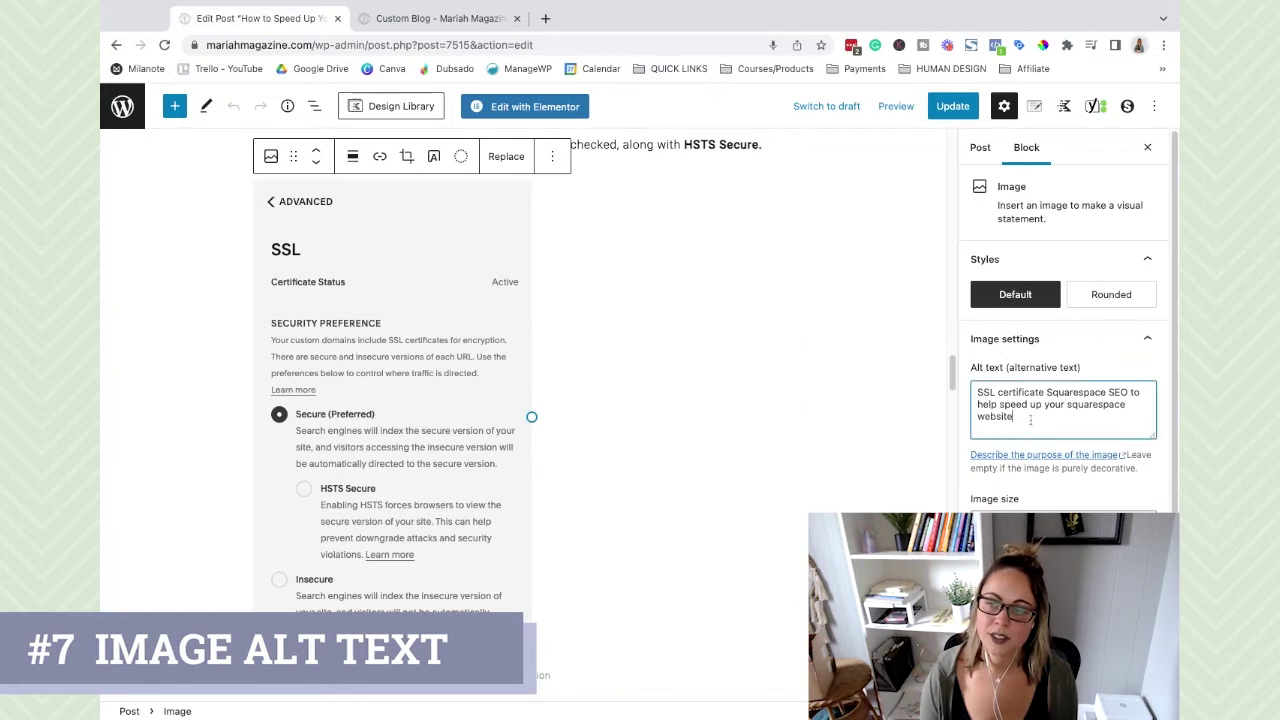
key(shift+Up)
key(shift+Up)
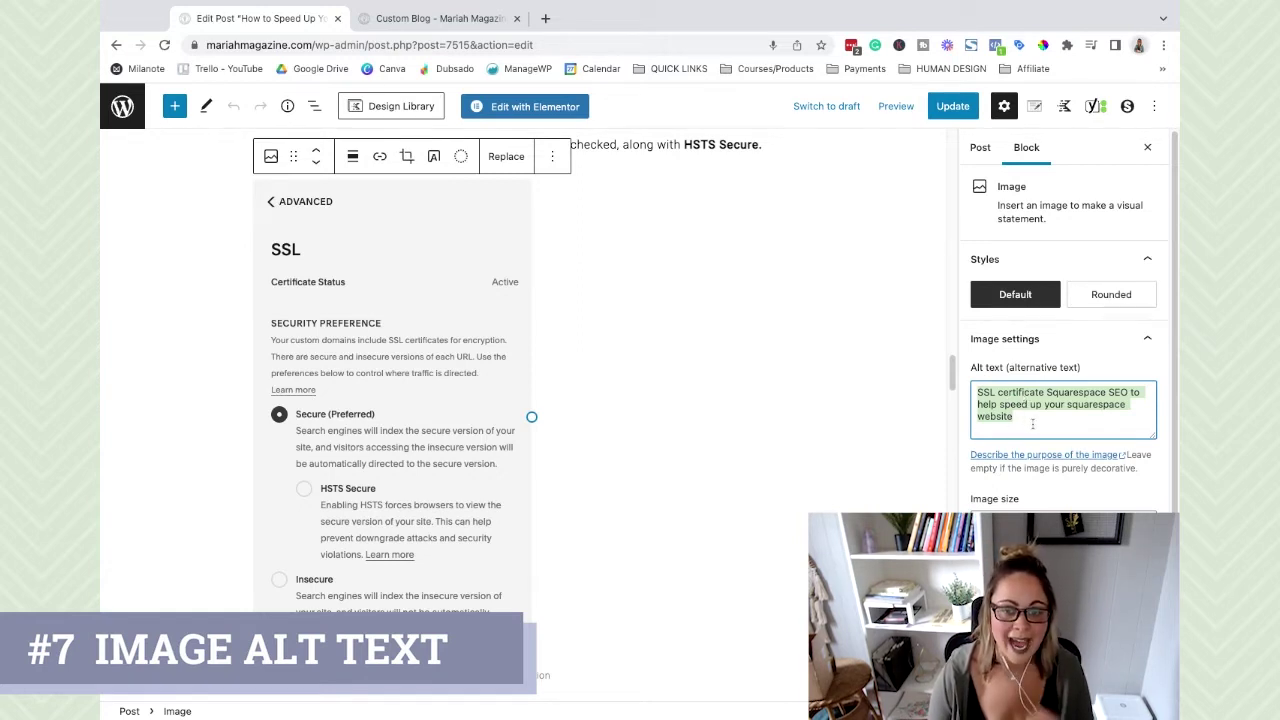
click(1032, 420)
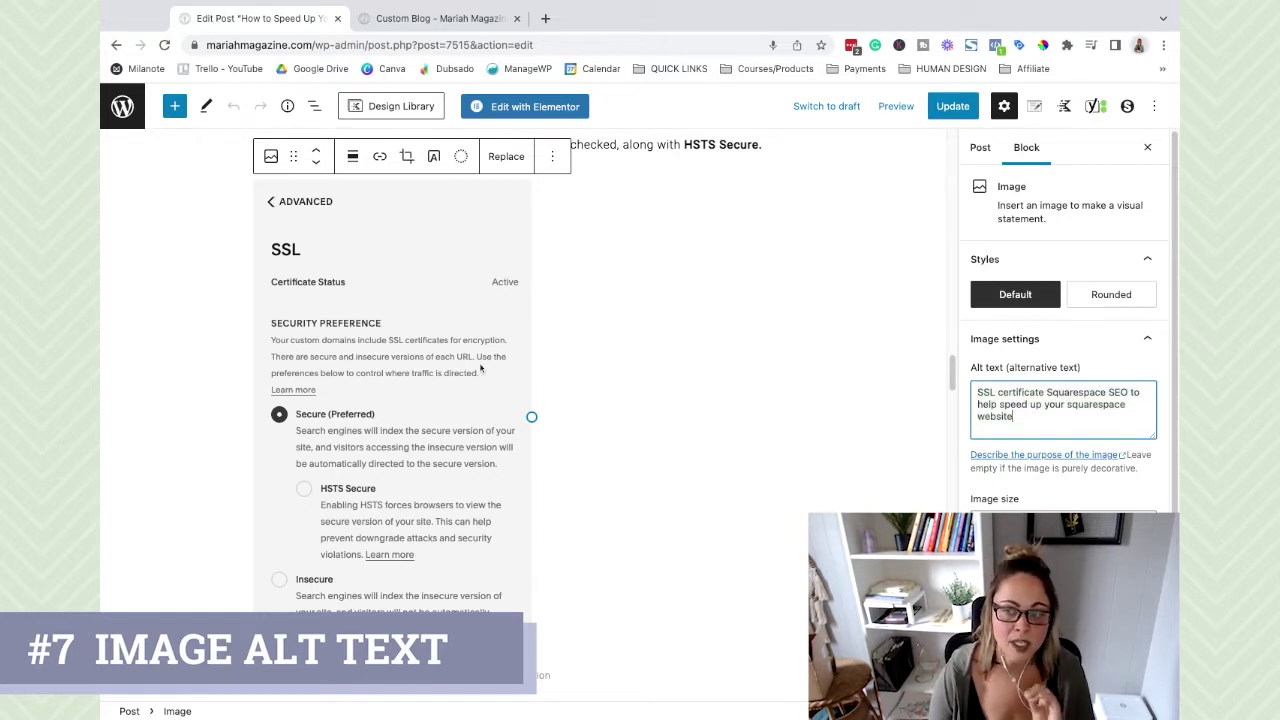
Add sample stuffed keywords to the alt text, then delete them again
click(1000, 404)
key(ctrl+shift+Right)
key(ctrl+shift+Right)
key(ctrl+shift+Right)
key(ctrl+shift+Right)
key(ctrl+shift+Right)
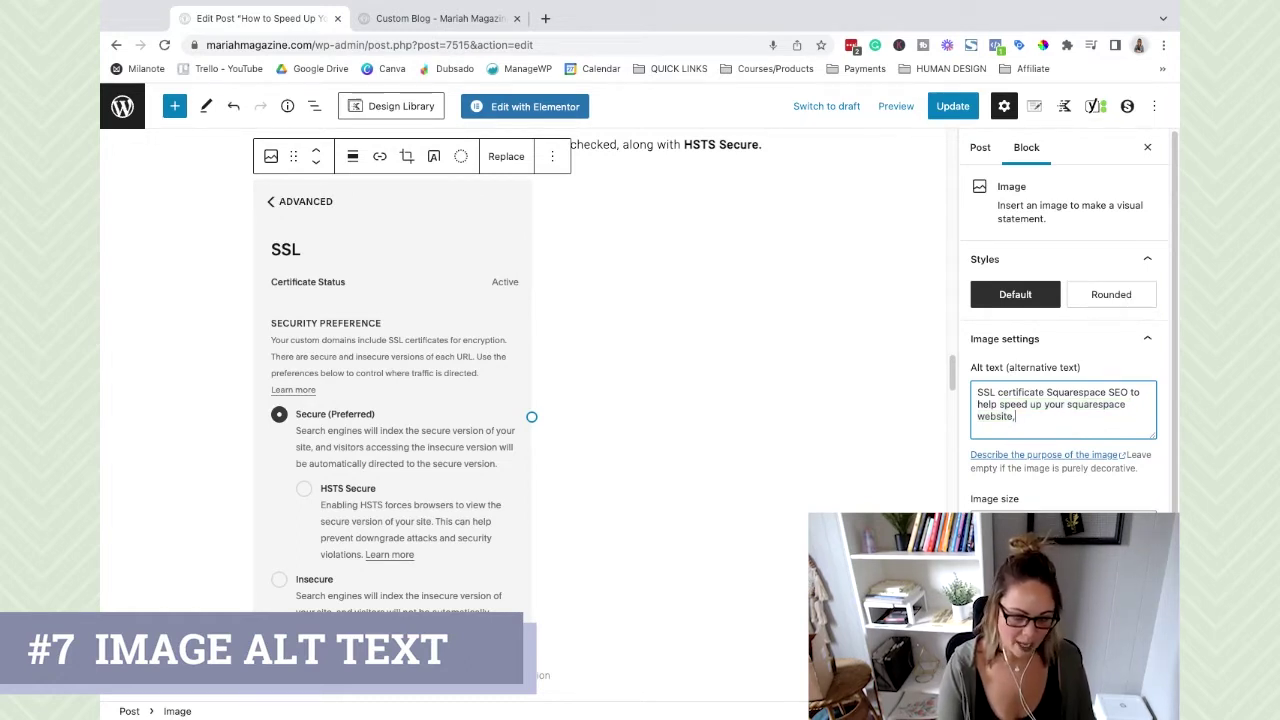
text(asdkldsd, askd)
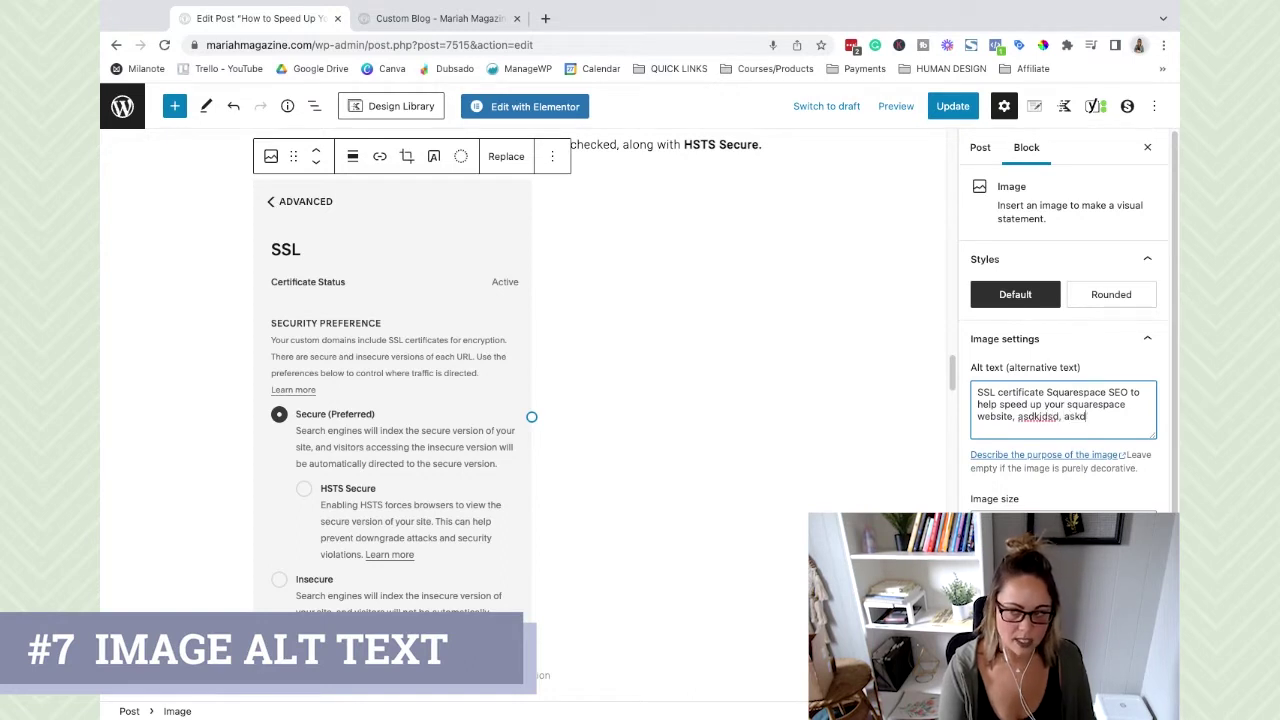
text(ljsdk, aksdjlsdka, klj)
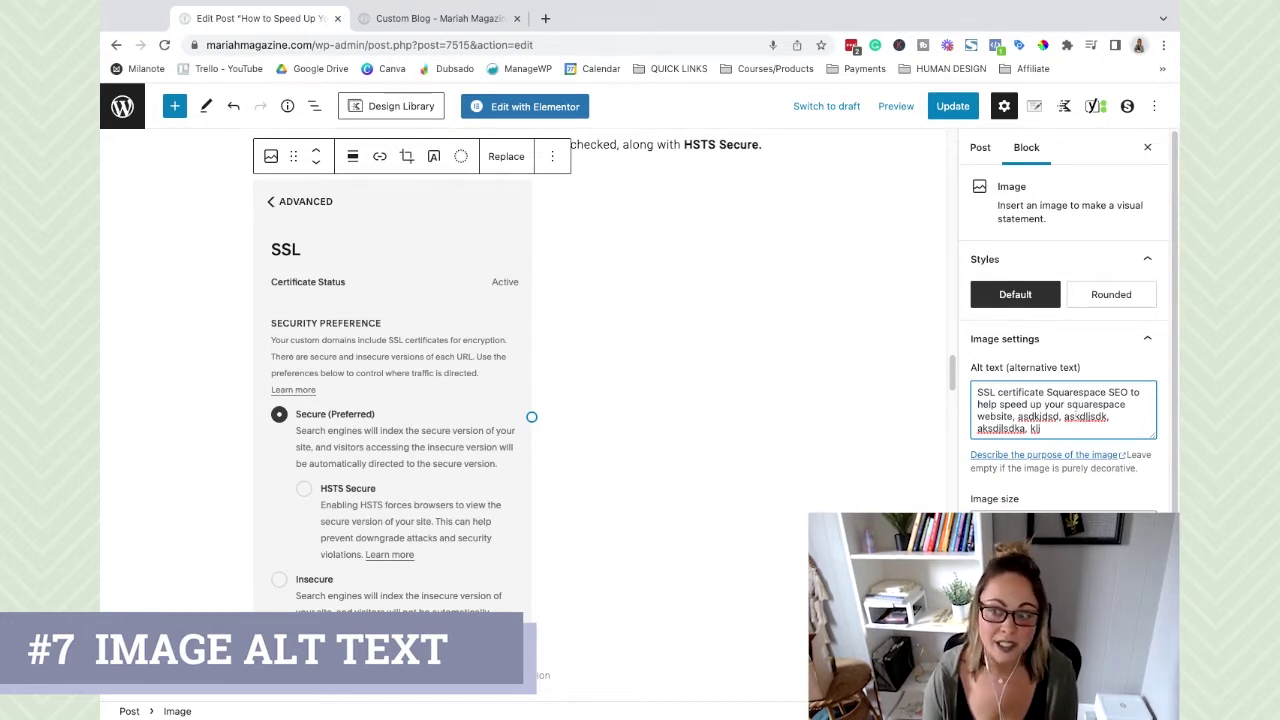
drag(1018, 416, 1060, 428)
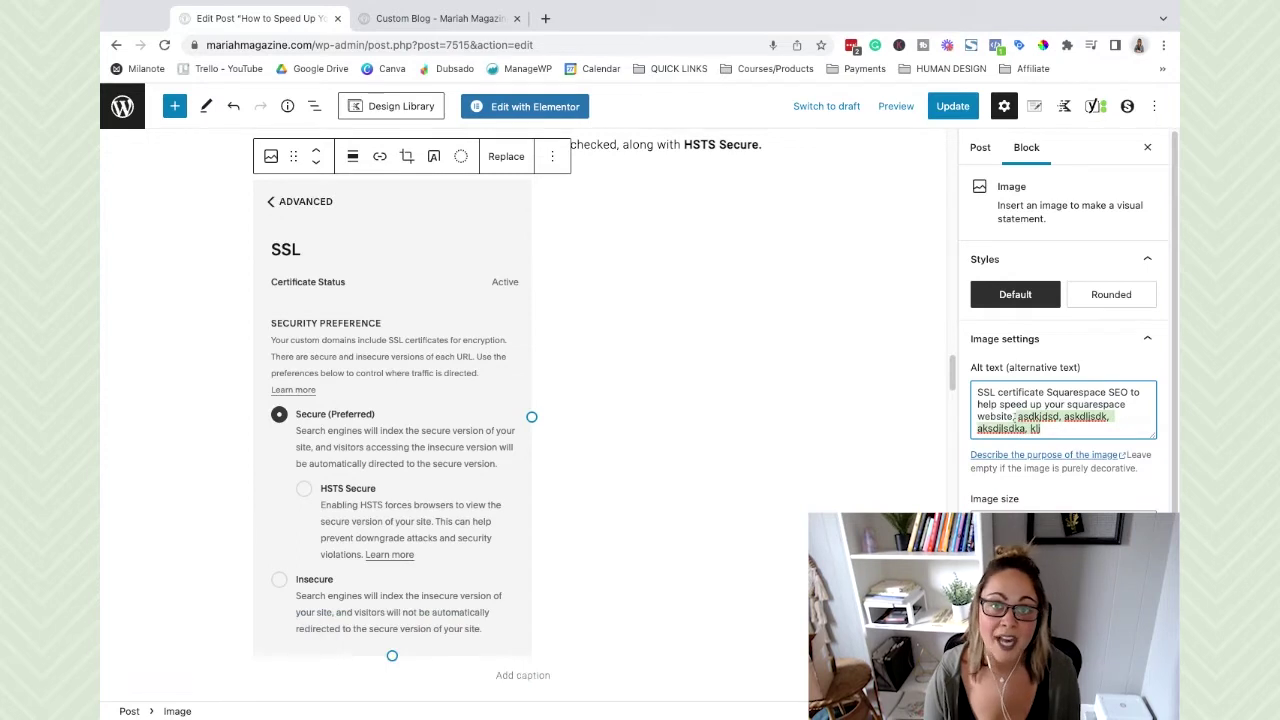
key(BackSpace)
key(BackSpace)
key(BackSpace)
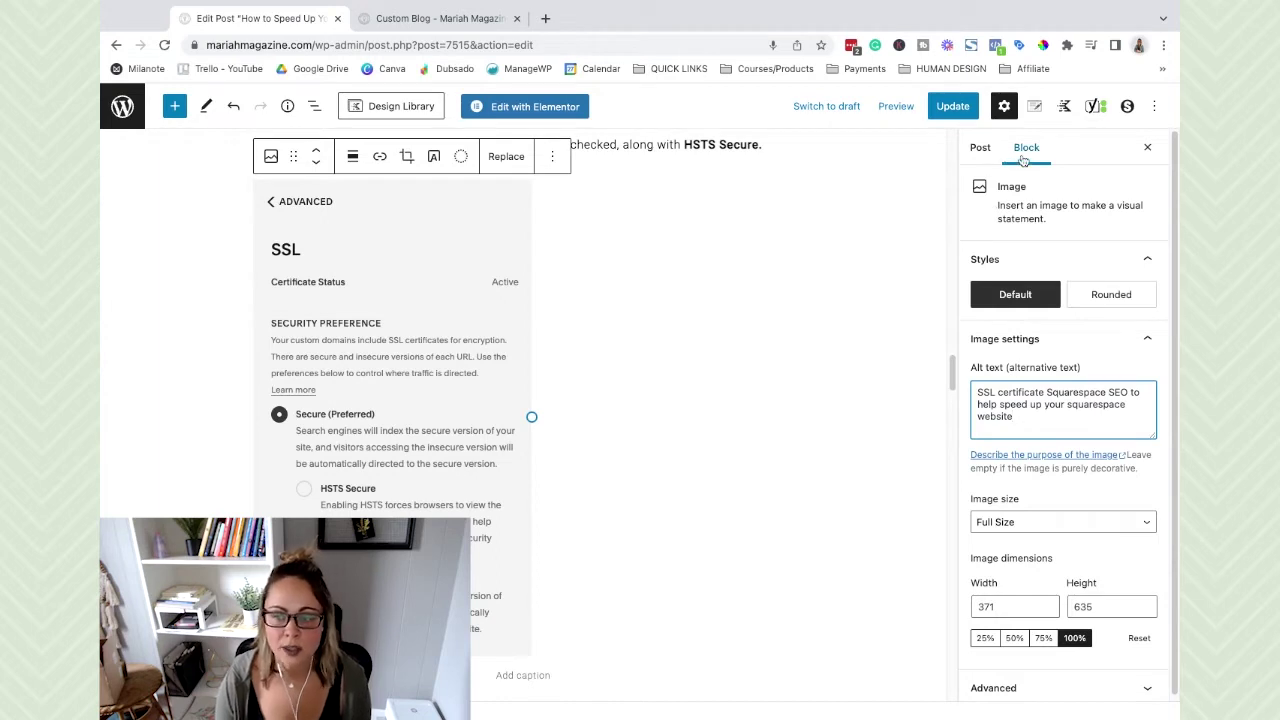
click(980, 147)
scroll(1083, 427, down, 2)
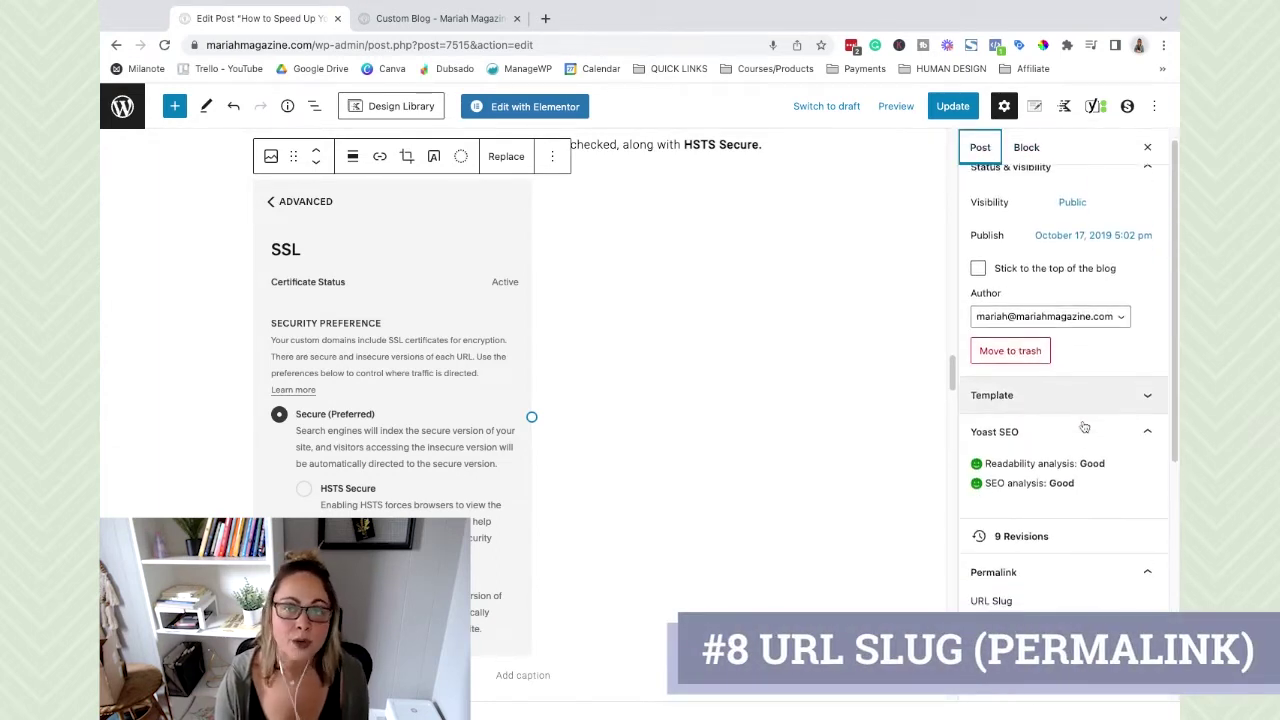
scroll(1083, 427, down, 1)
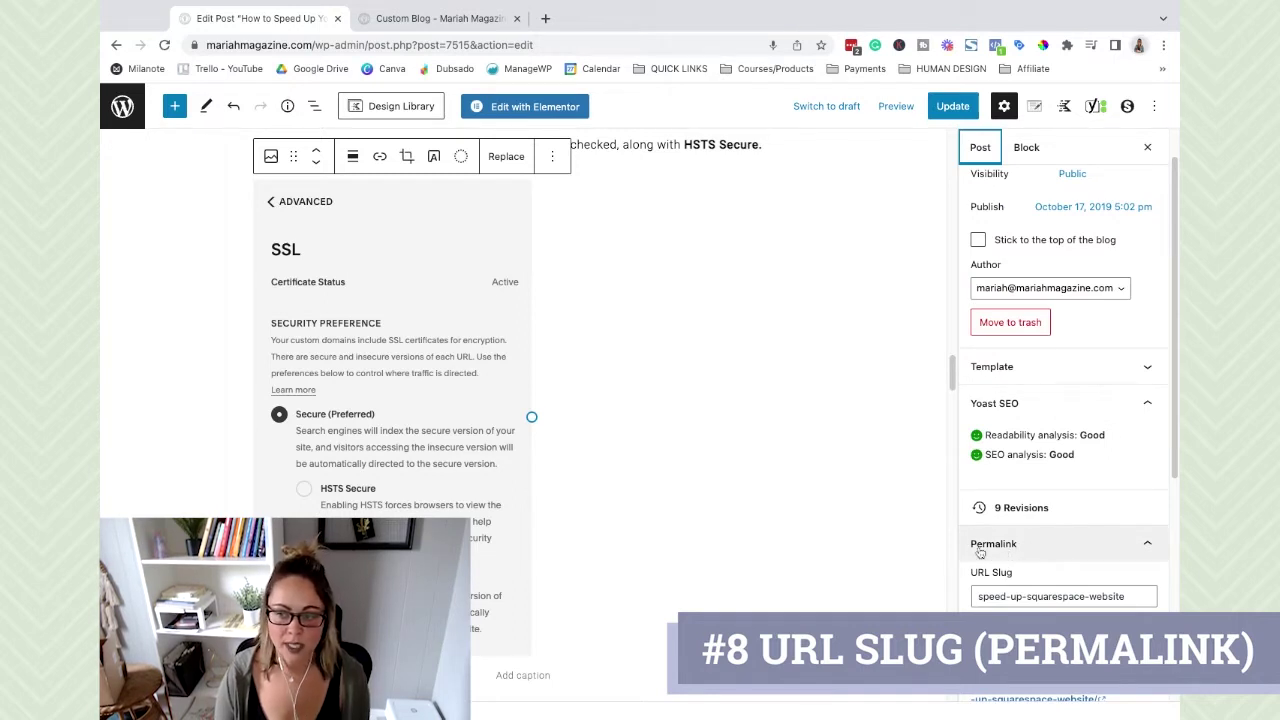
scroll(1031, 554, down, 2)
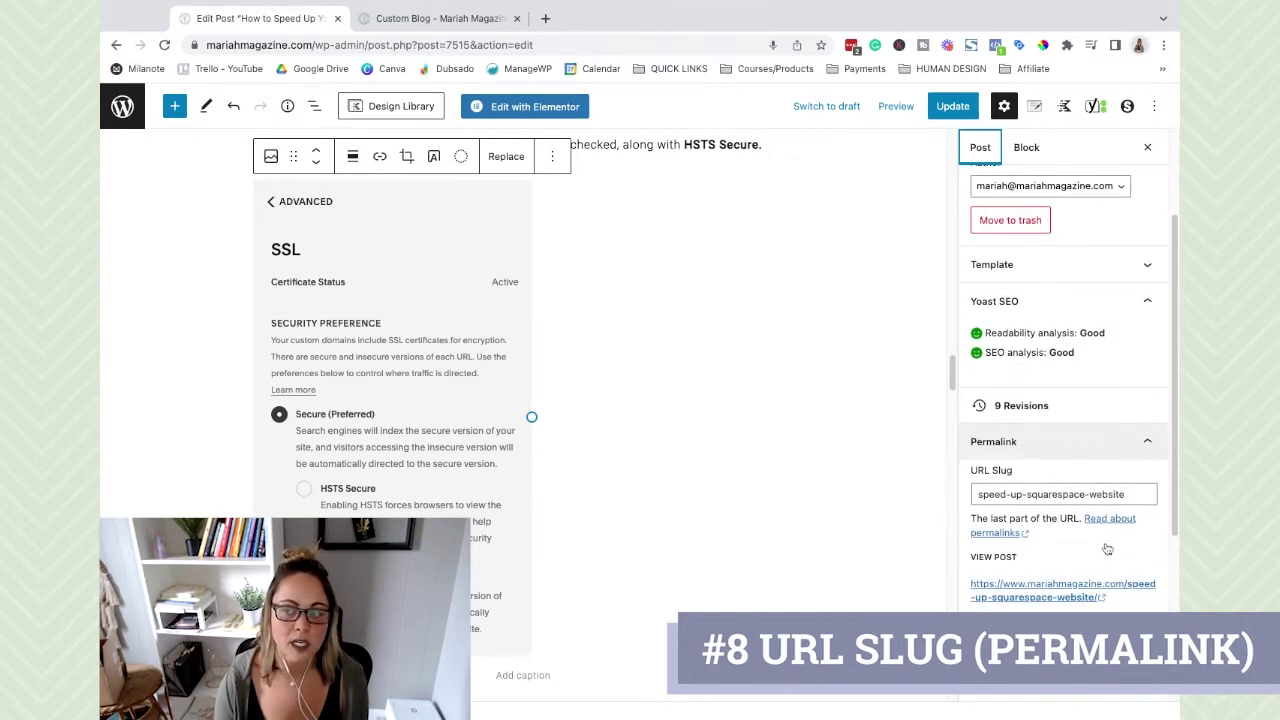
click(1146, 492)
drag(1146, 494, 976, 496)
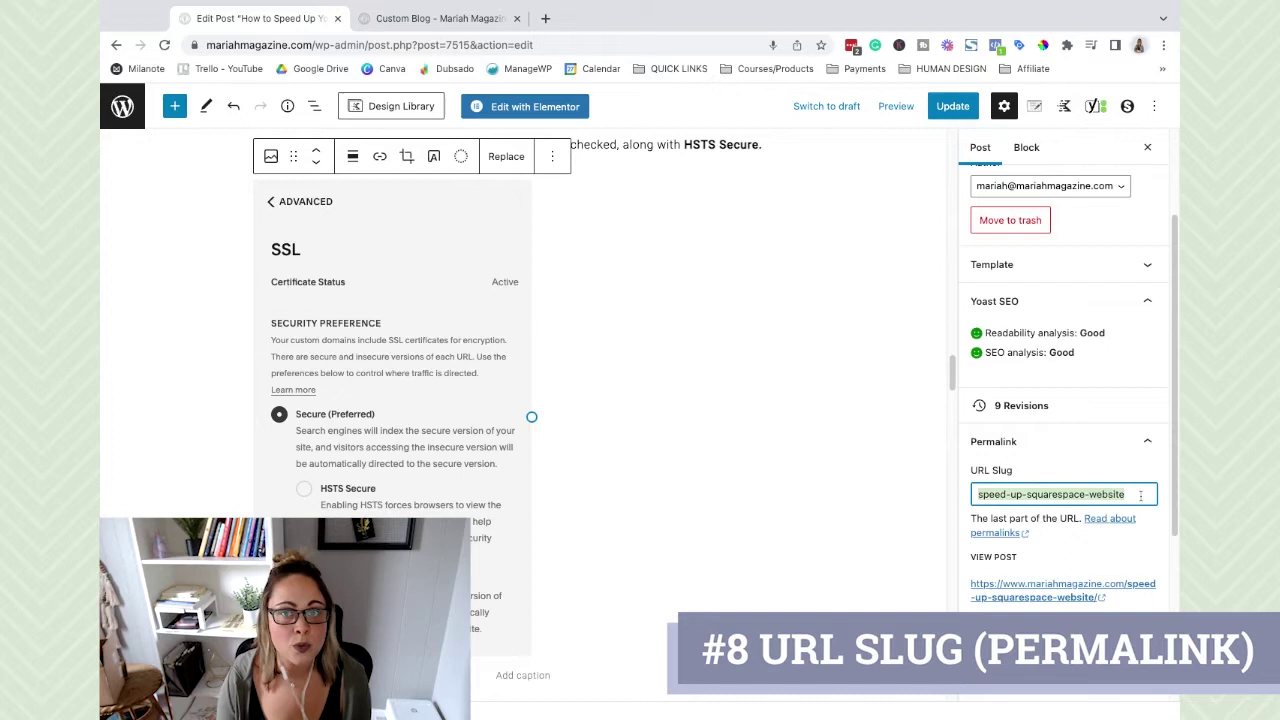
click(1026, 494)
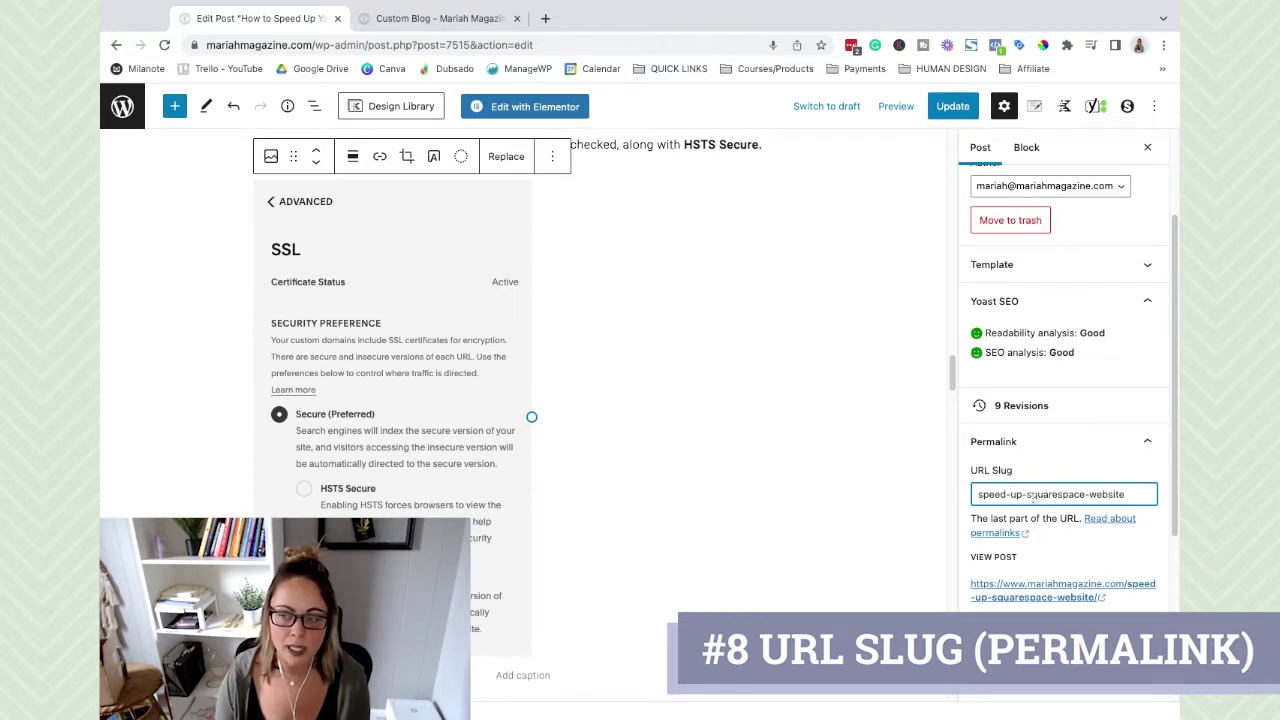
key(BackSpace)
key(BackSpace)
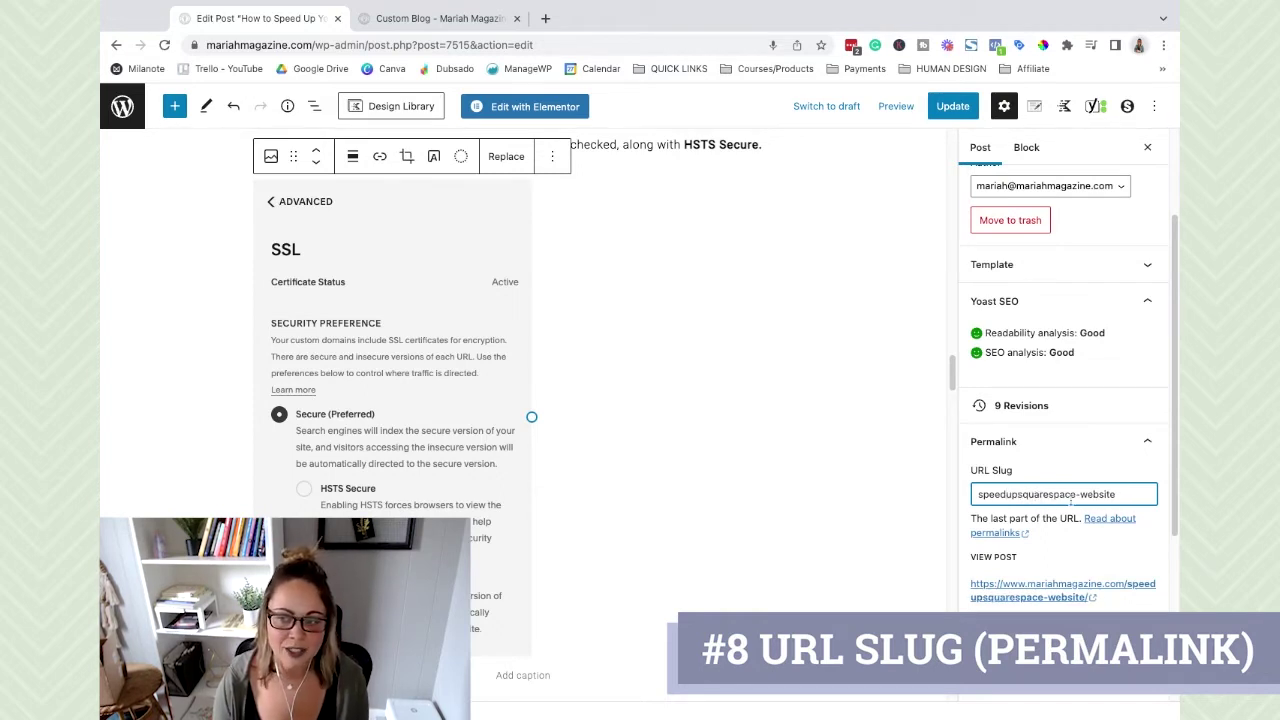
click(1081, 494)
key(BackSpace)
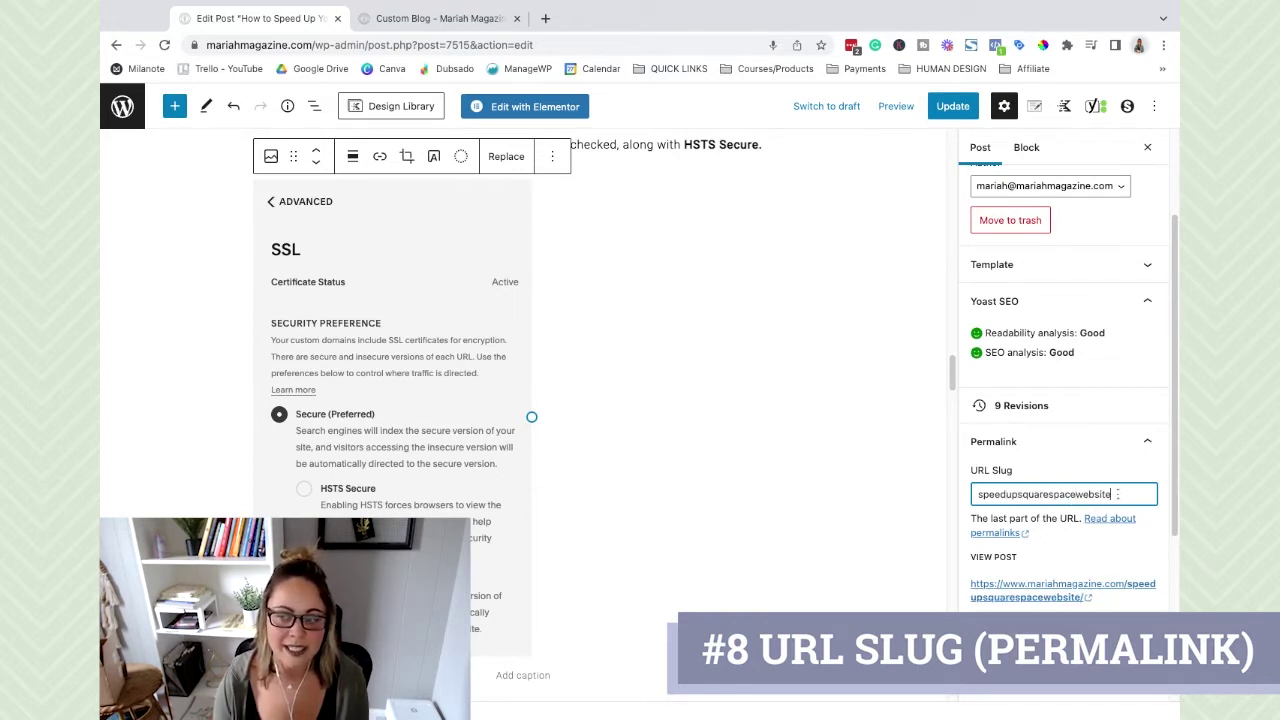
double_click(1118, 494)
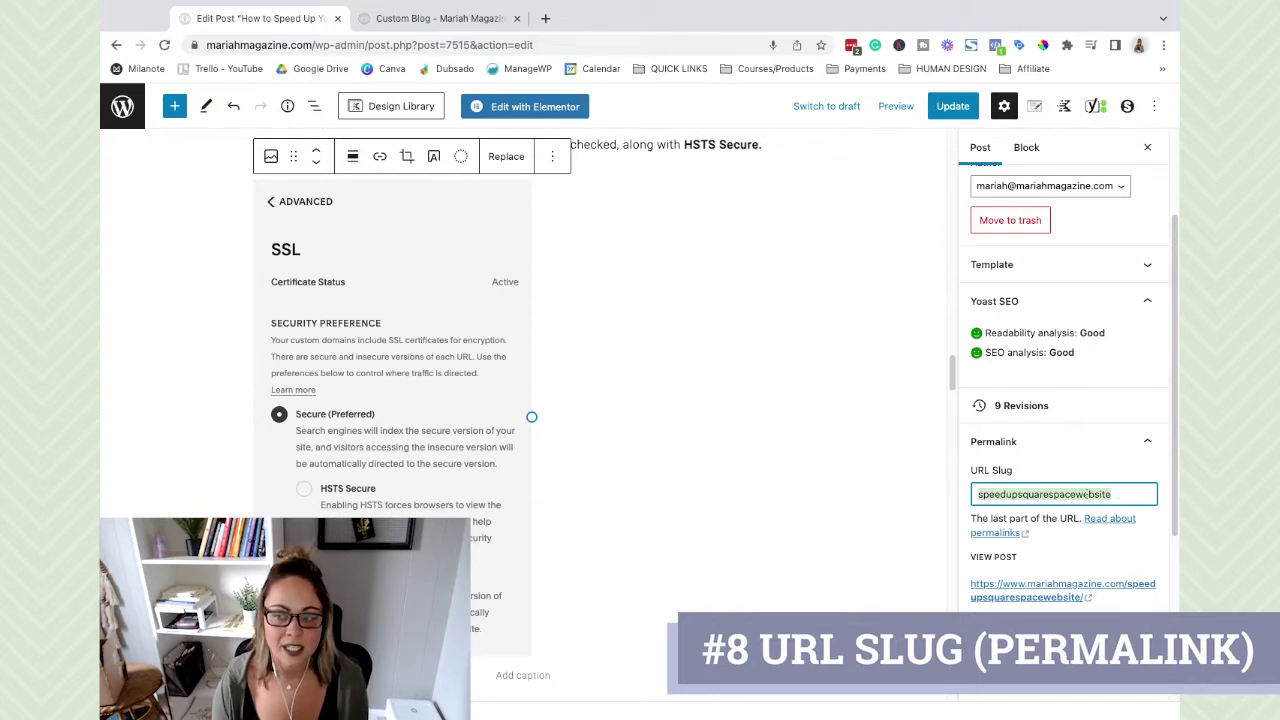
click(1078, 494)
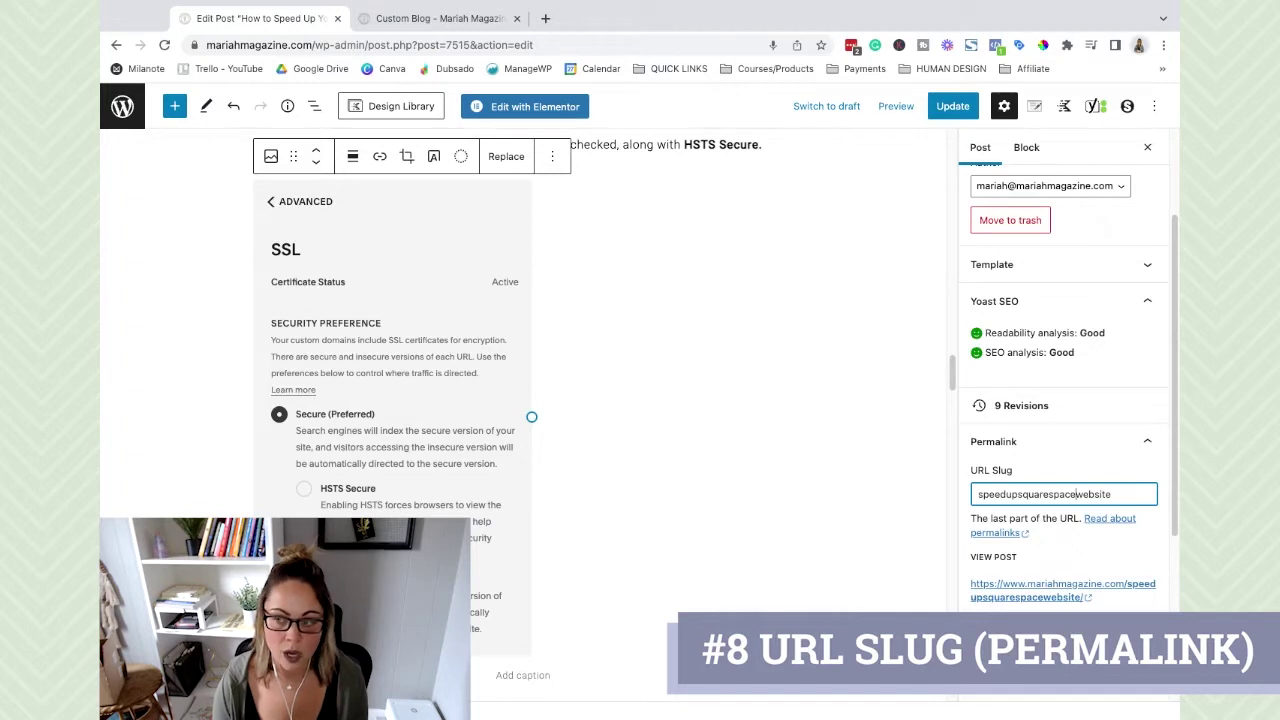
text(-)
key(ctrl+s)
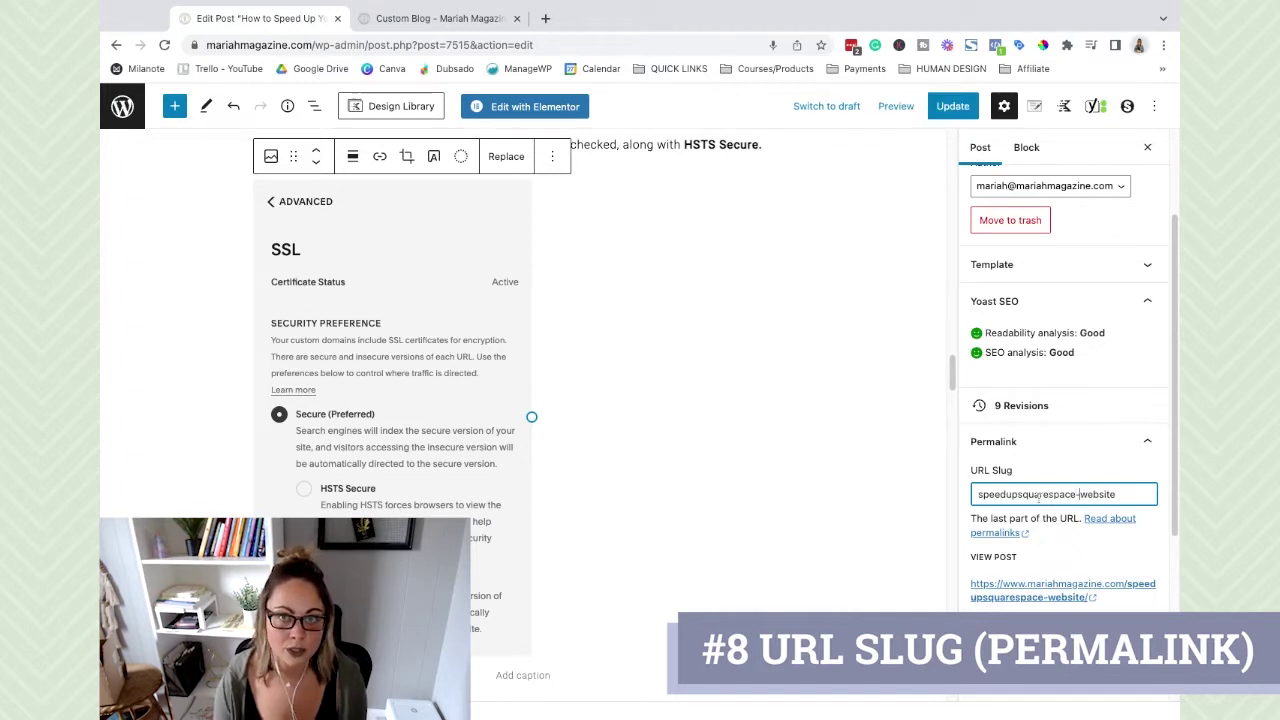
click(1019, 494)
text(-)
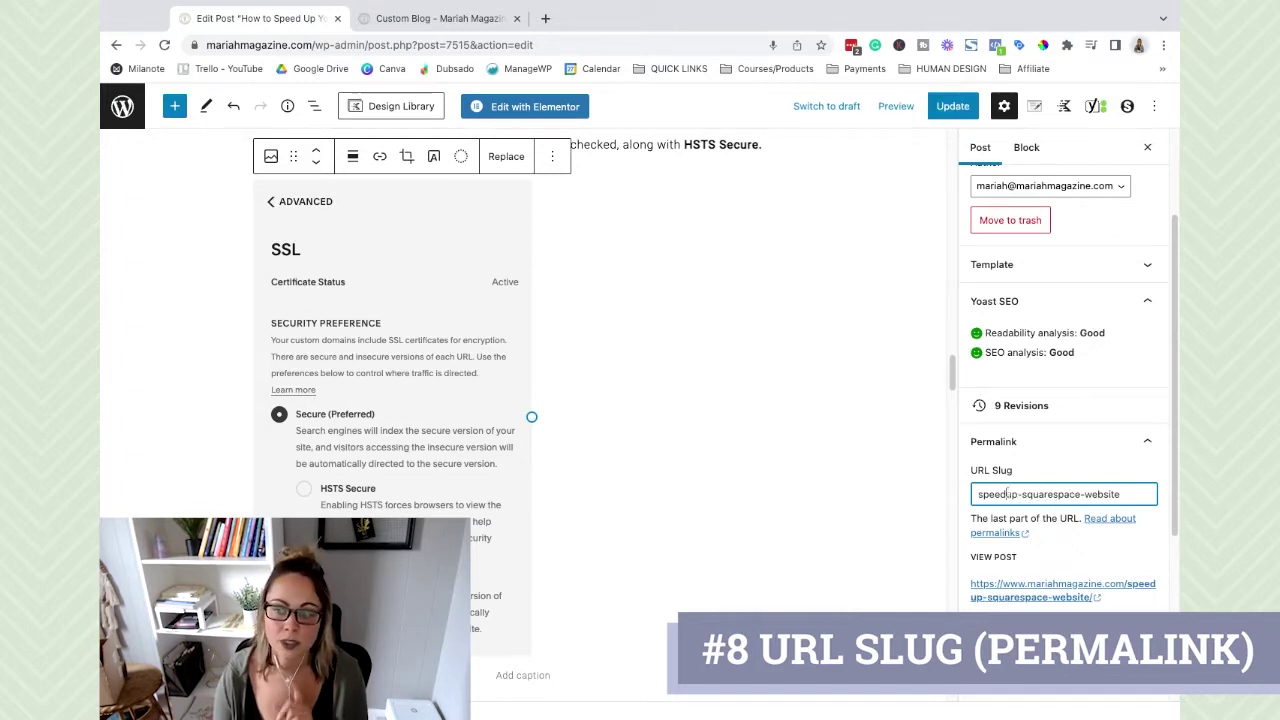
click(1007, 494)
text(-)
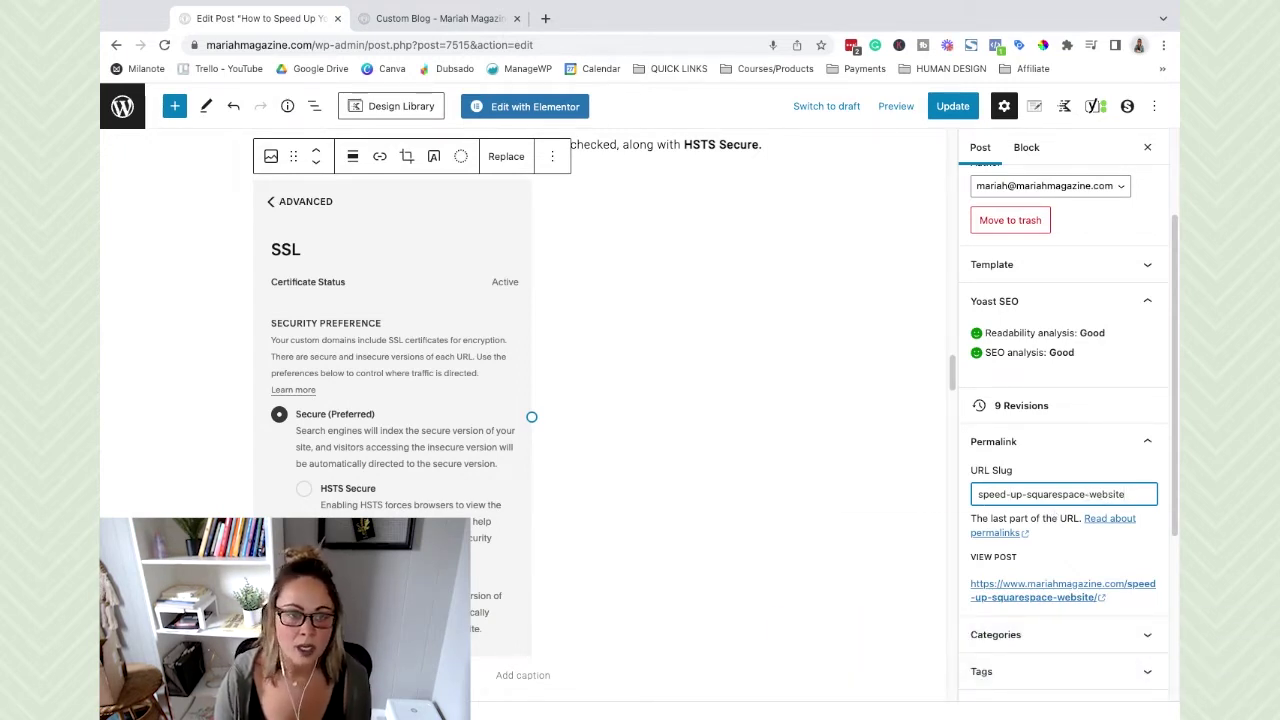
Scroll to the Yoast SEO box and select the Focus keyphrase text
scroll(755, 440, down, 10)
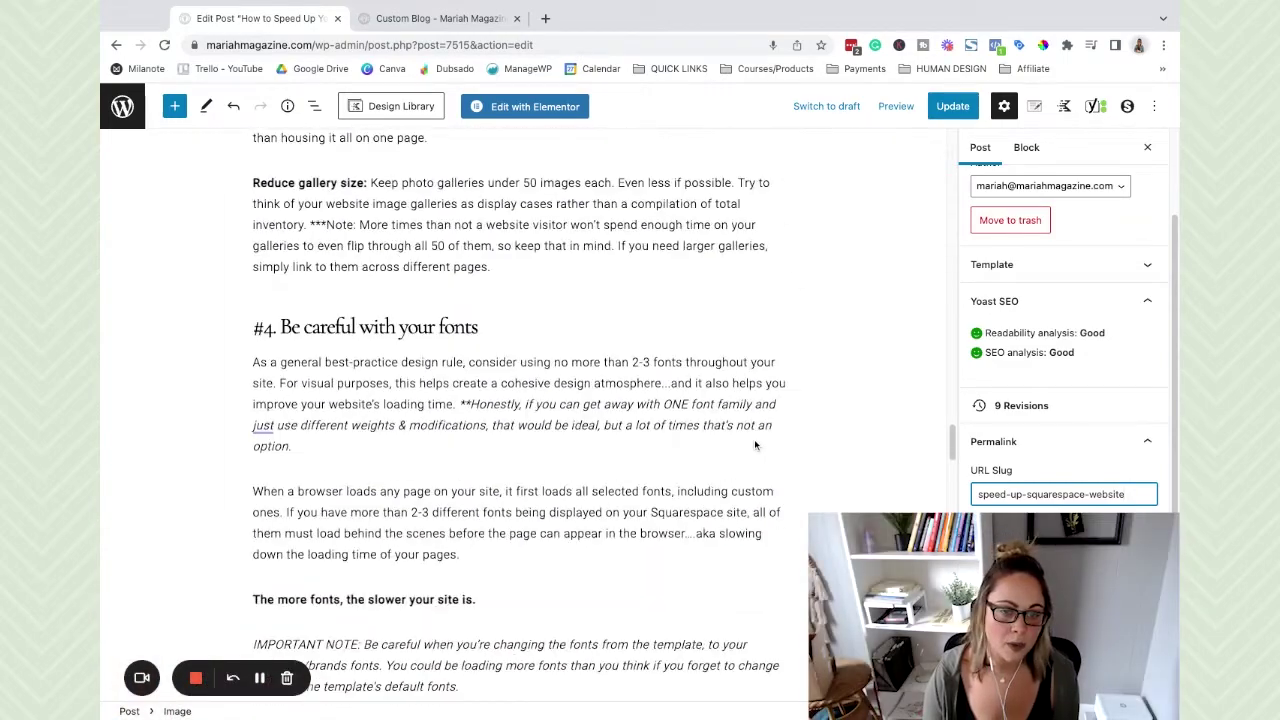
scroll(755, 445, down, 15)
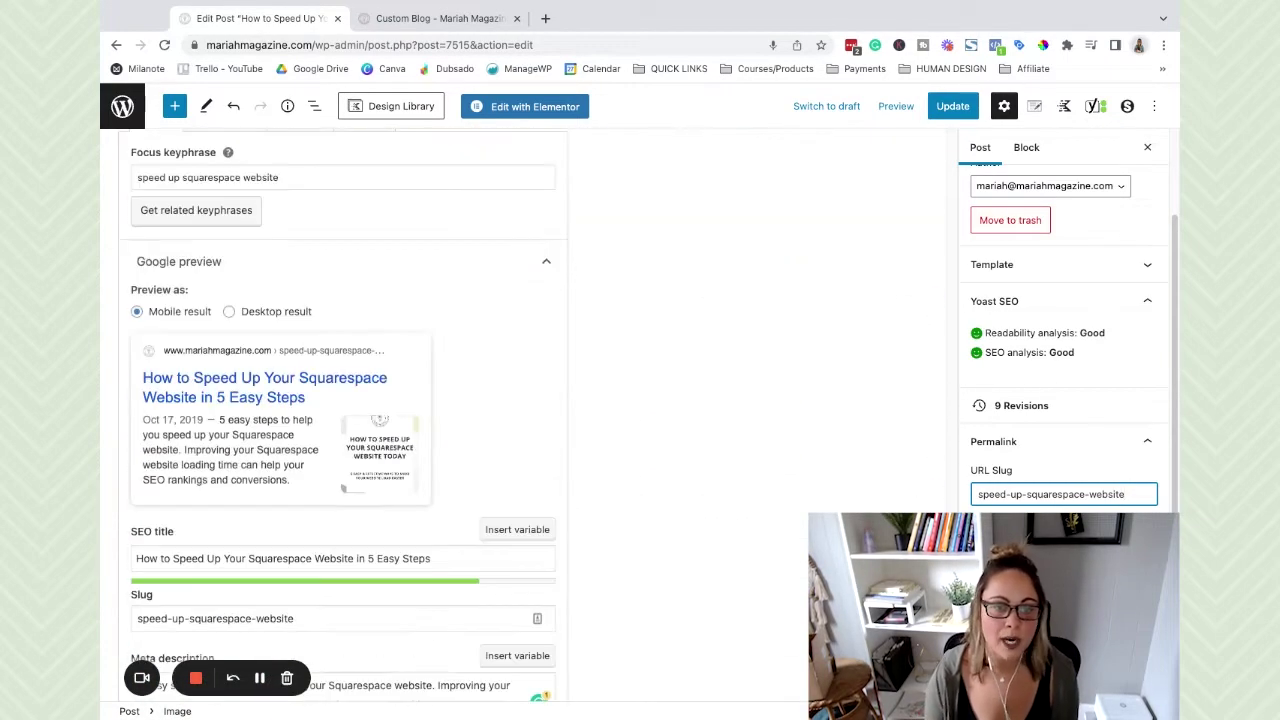
scroll(694, 425, up, 4)
click(330, 388)
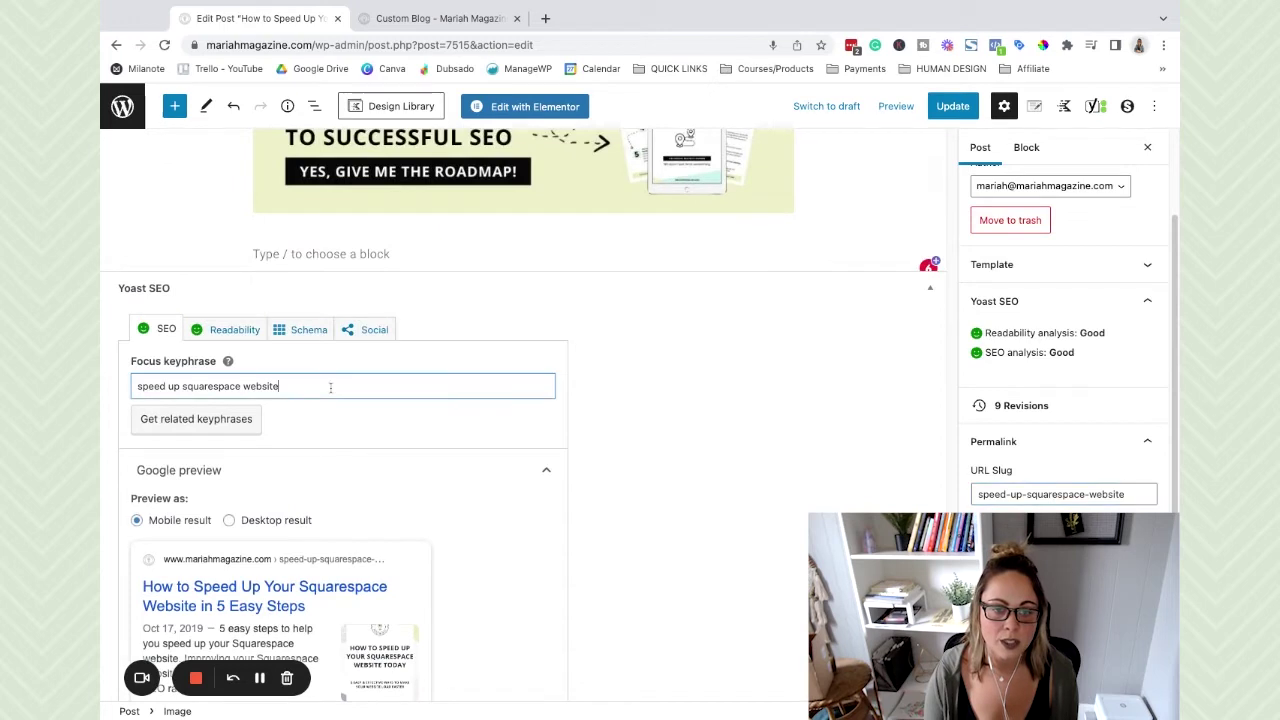
key(alt+shift+Left)
key(alt+shift+Left)
key(alt+shift+Left)
key(alt+shift+Left)
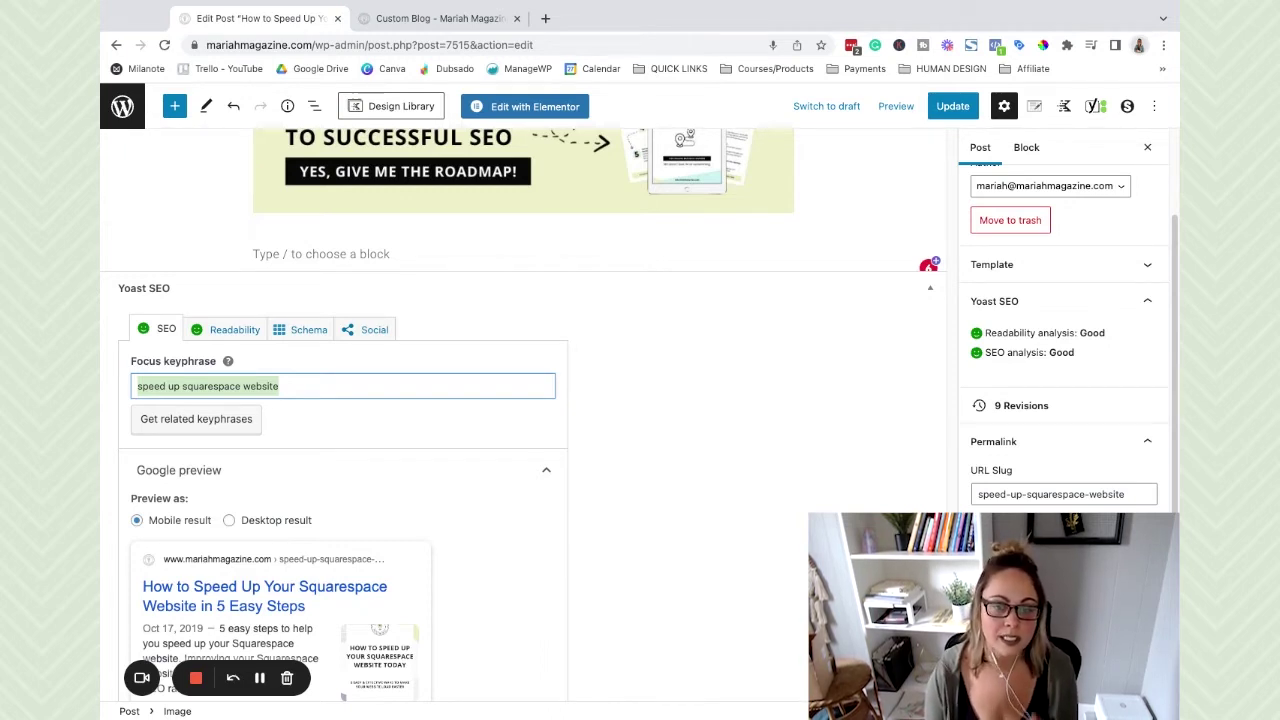
Review the Google preview, SEO title and slug, then save the post with Ctrl+S
scroll(520, 420, down, 2)
scroll(258, 517, down, 3)
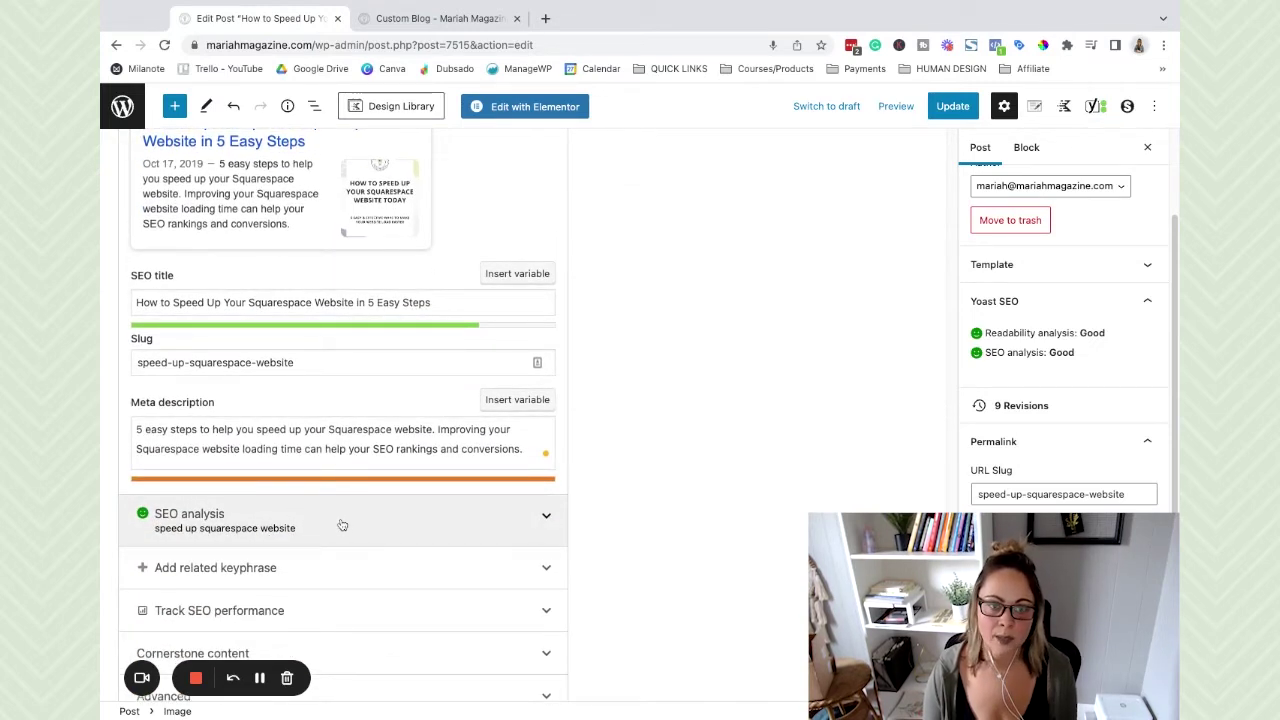
scroll(342, 525, up, 1)
scroll(342, 525, up, 2)
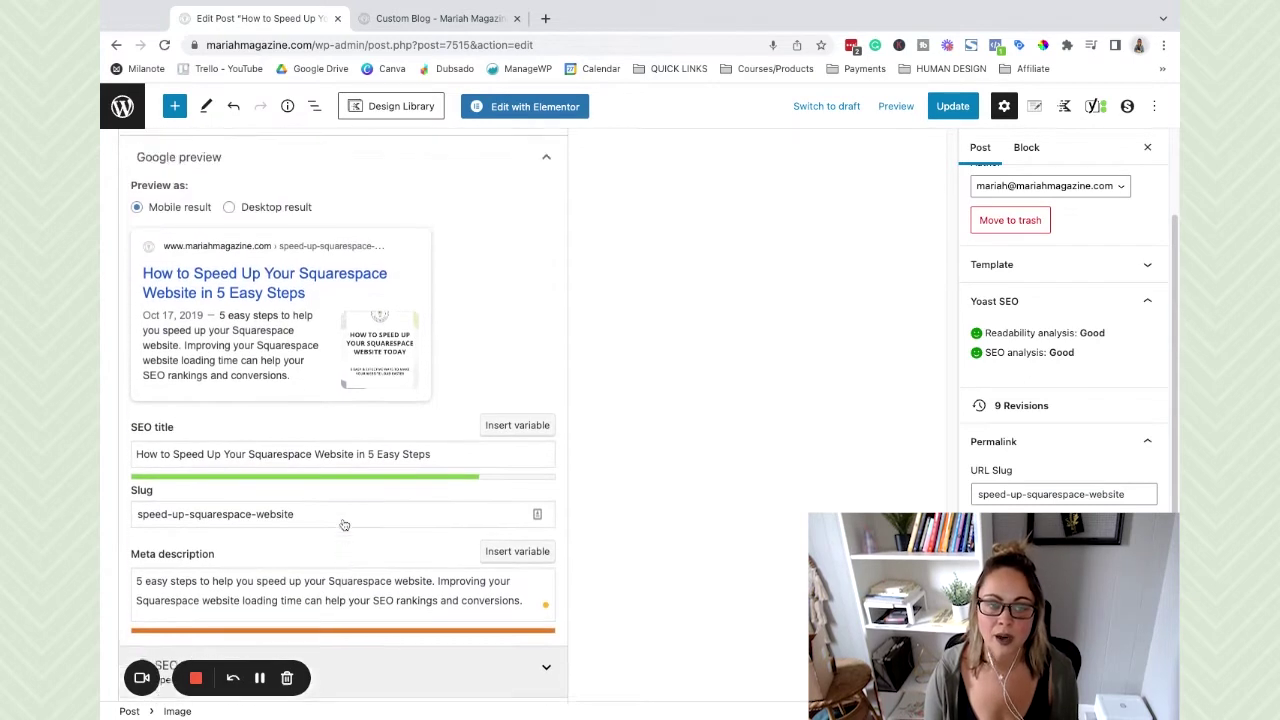
scroll(513, 431, down, 2)
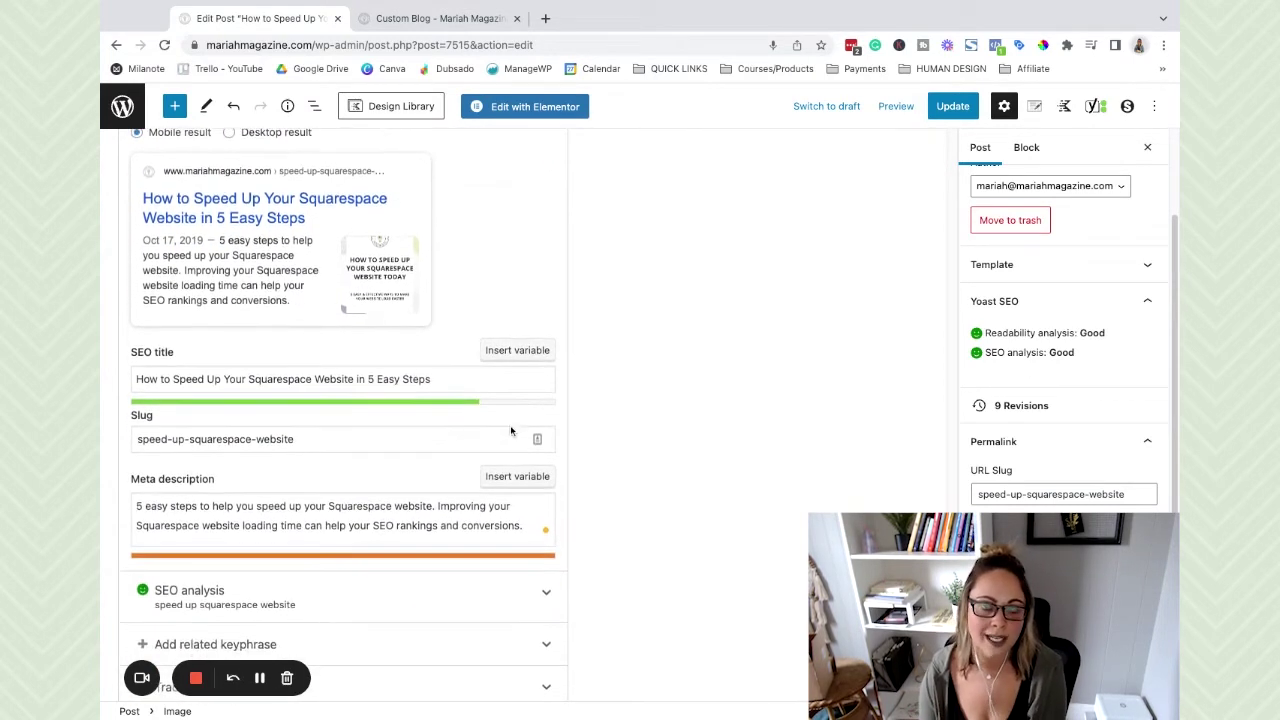
scroll(540, 440, down, 2)
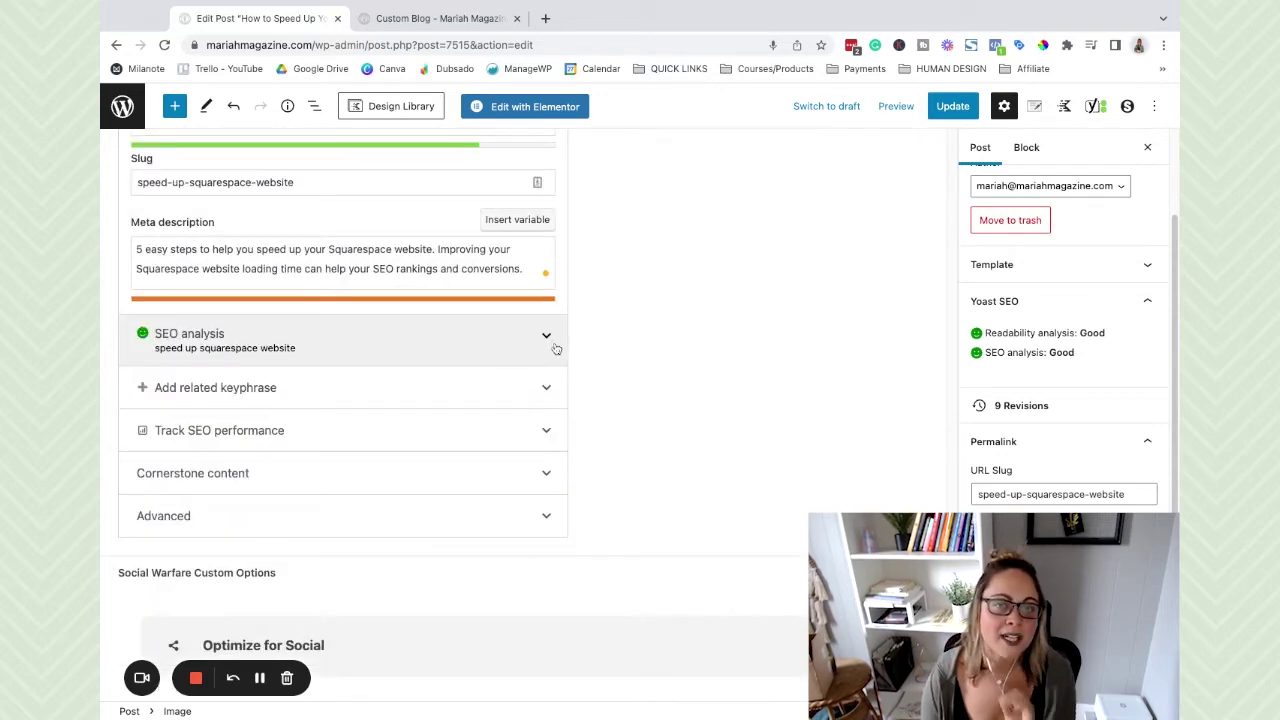
scroll(538, 347, up, 5)
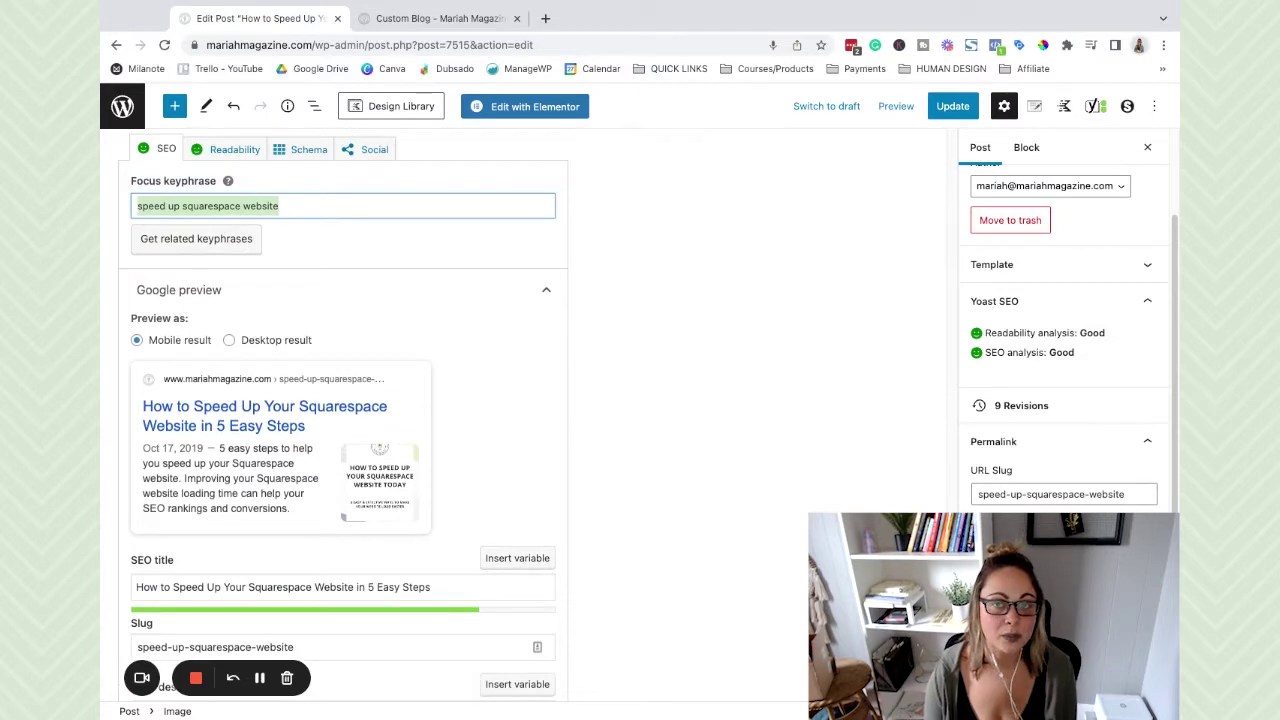
key(ctrl+s)
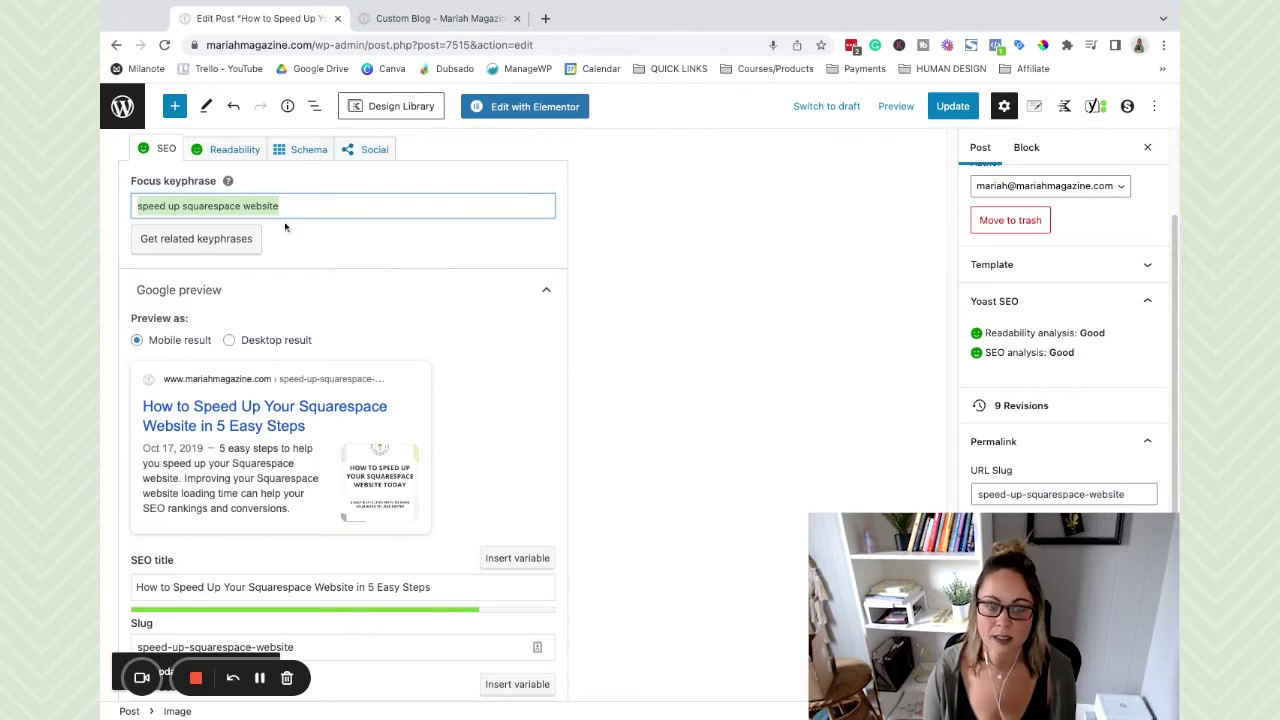
scroll(579, 421, down, 4)
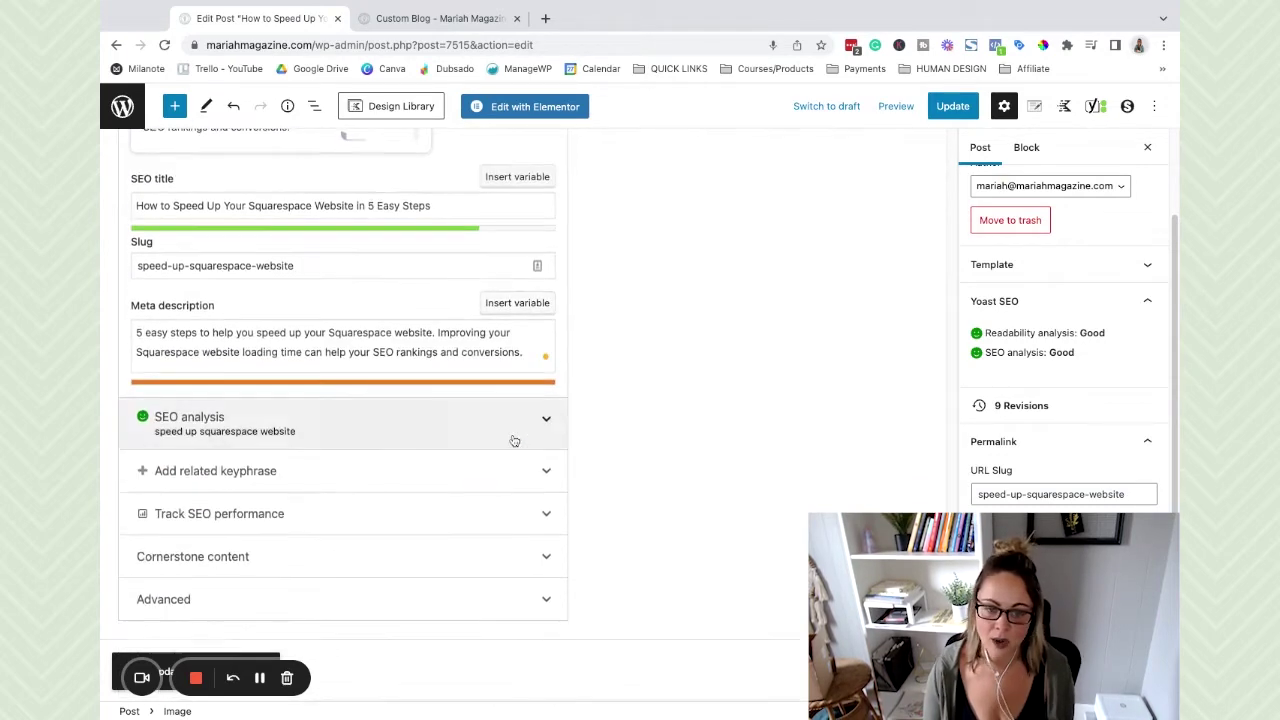
scroll(530, 440, down, 1)
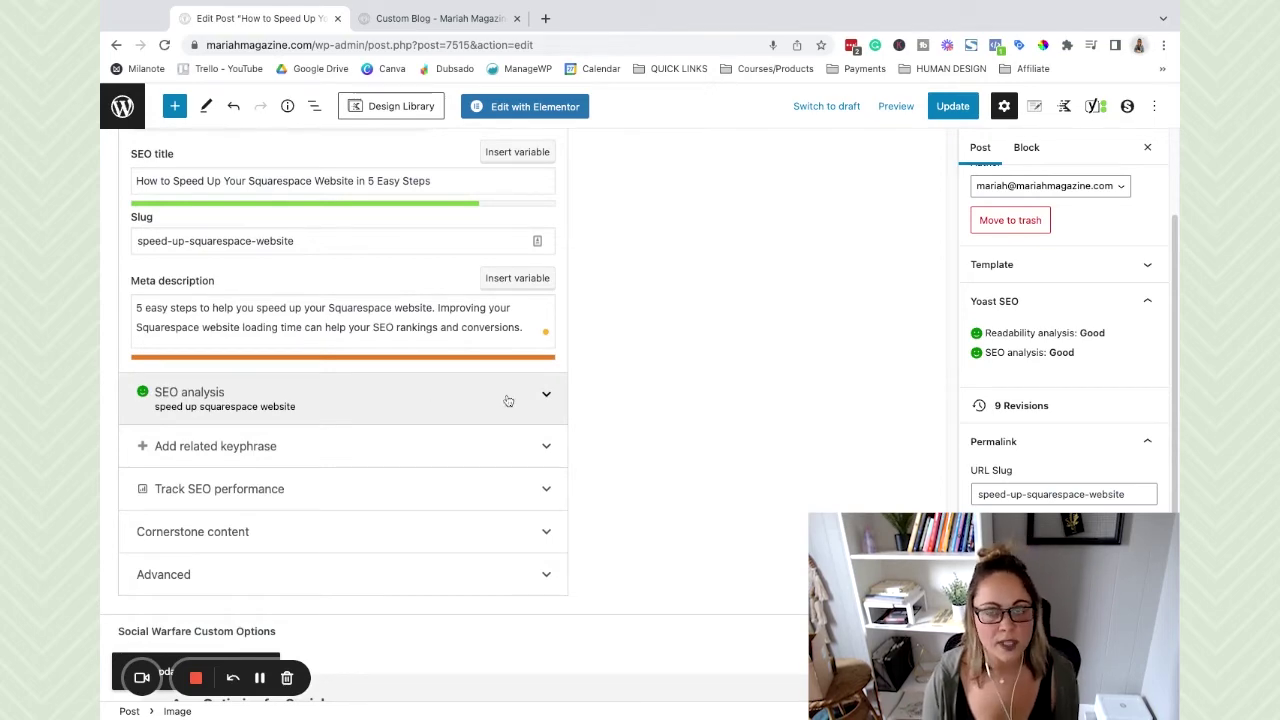
Expand the SEO analysis and scroll through its 1 problem, 2 improvements and 12 good results
click(504, 397)
scroll(498, 422, down, 1)
scroll(498, 422, down, 3)
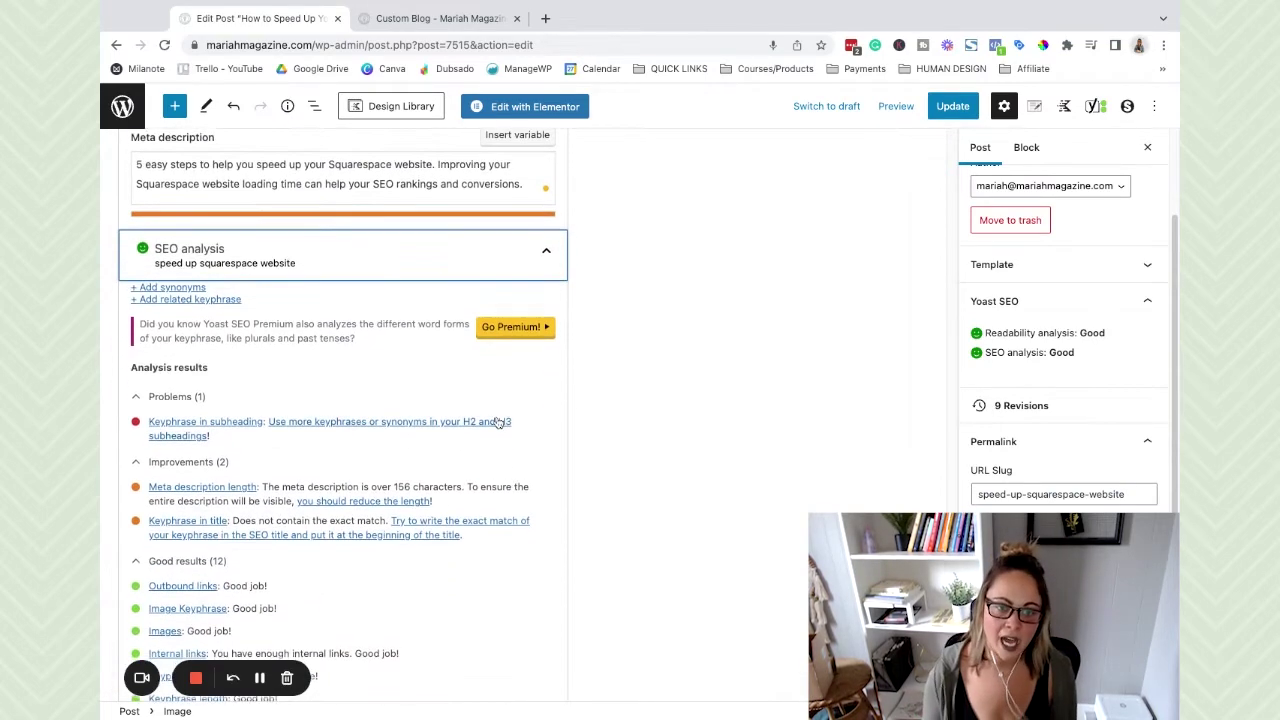
scroll(519, 431, down, 1)
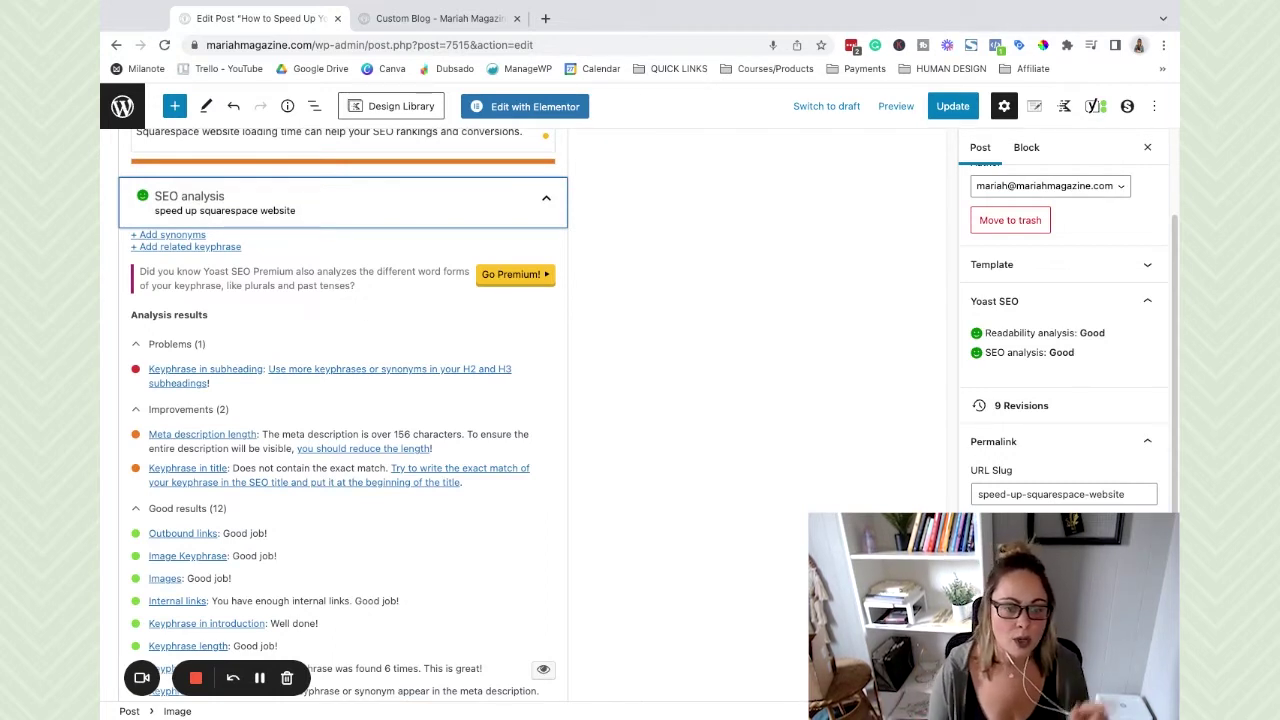
scroll(297, 517, down, 3)
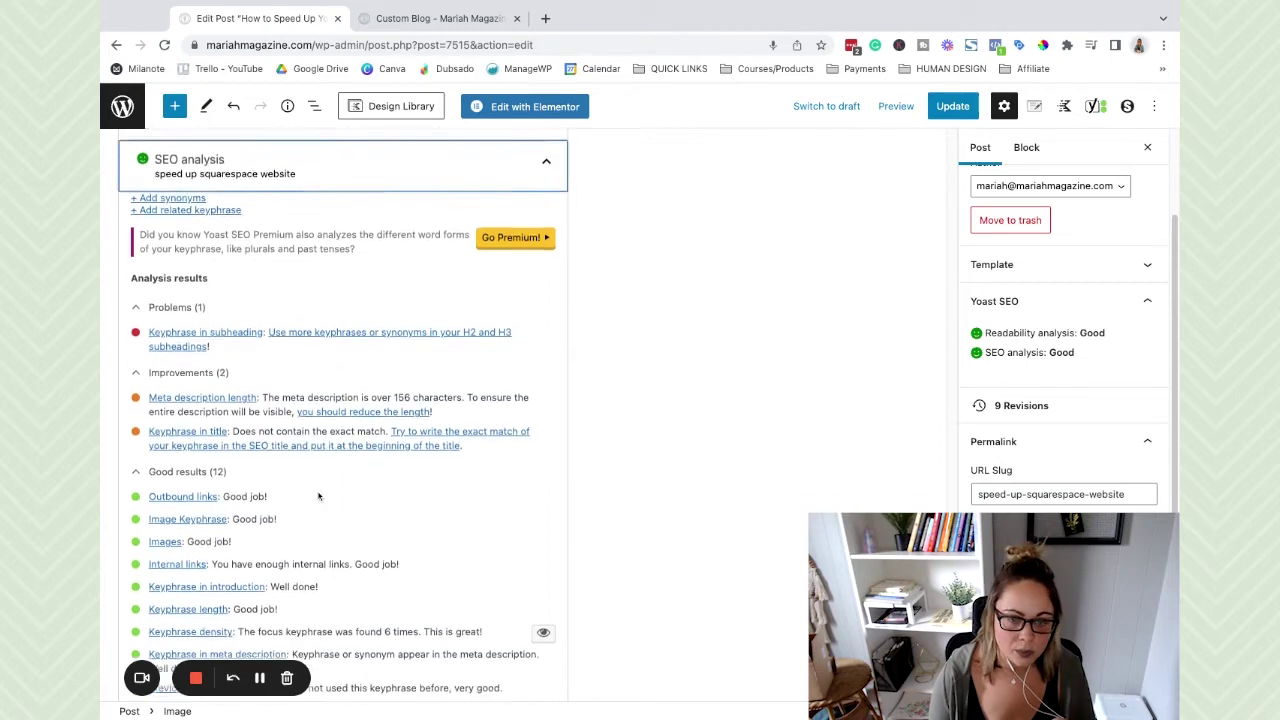
scroll(350, 475, up, 1)
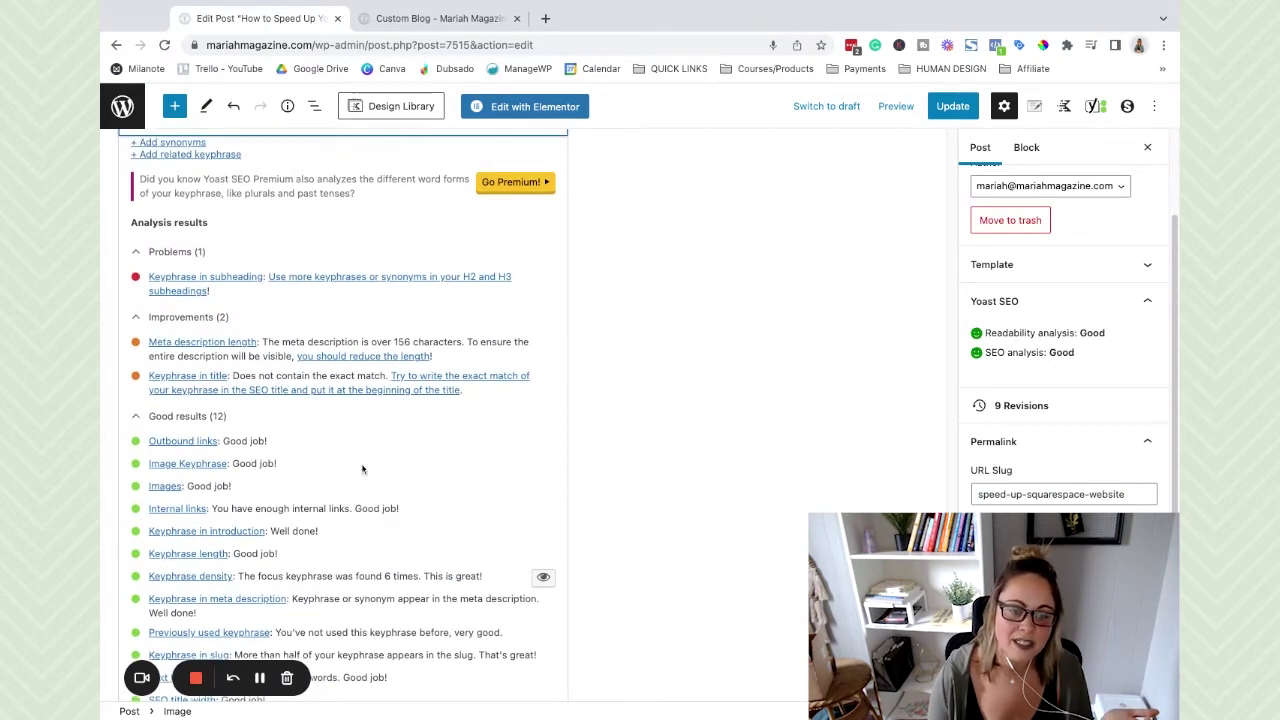
scroll(205, 385, up, 9)
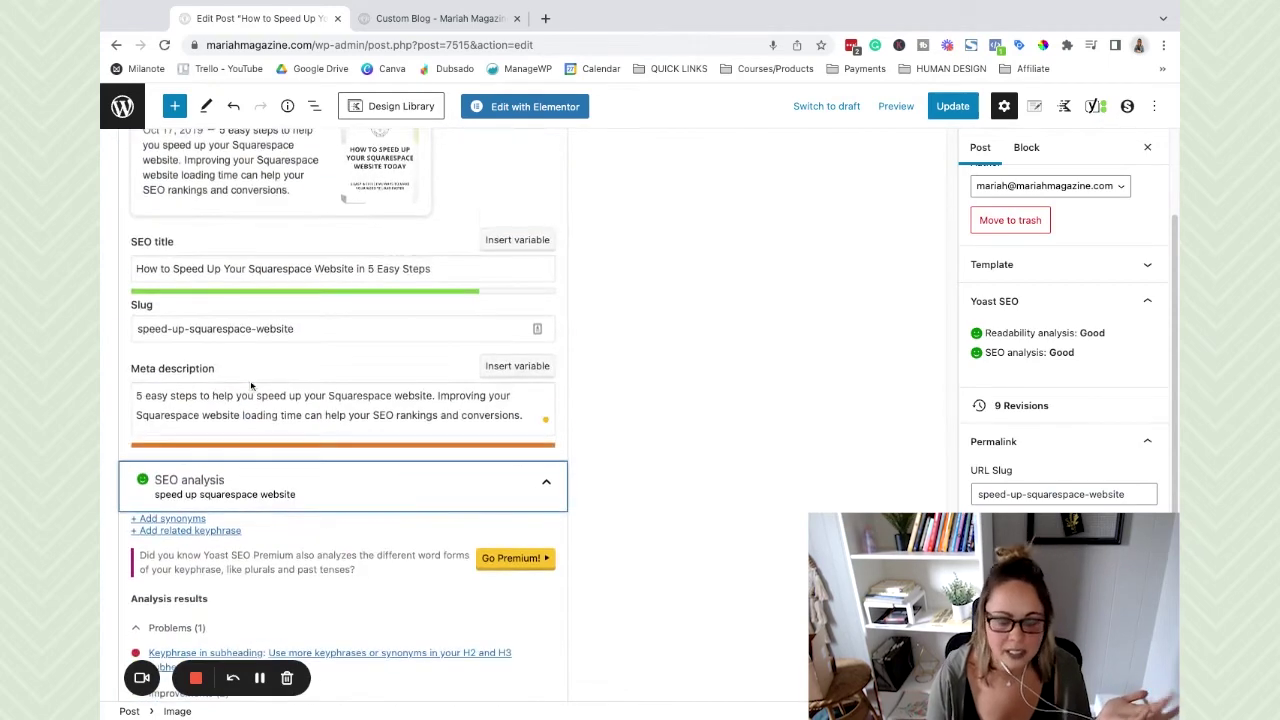
Highlight the keyphrase in the SEO title and the meta description over-156-characters note
drag(171, 268, 352, 268)
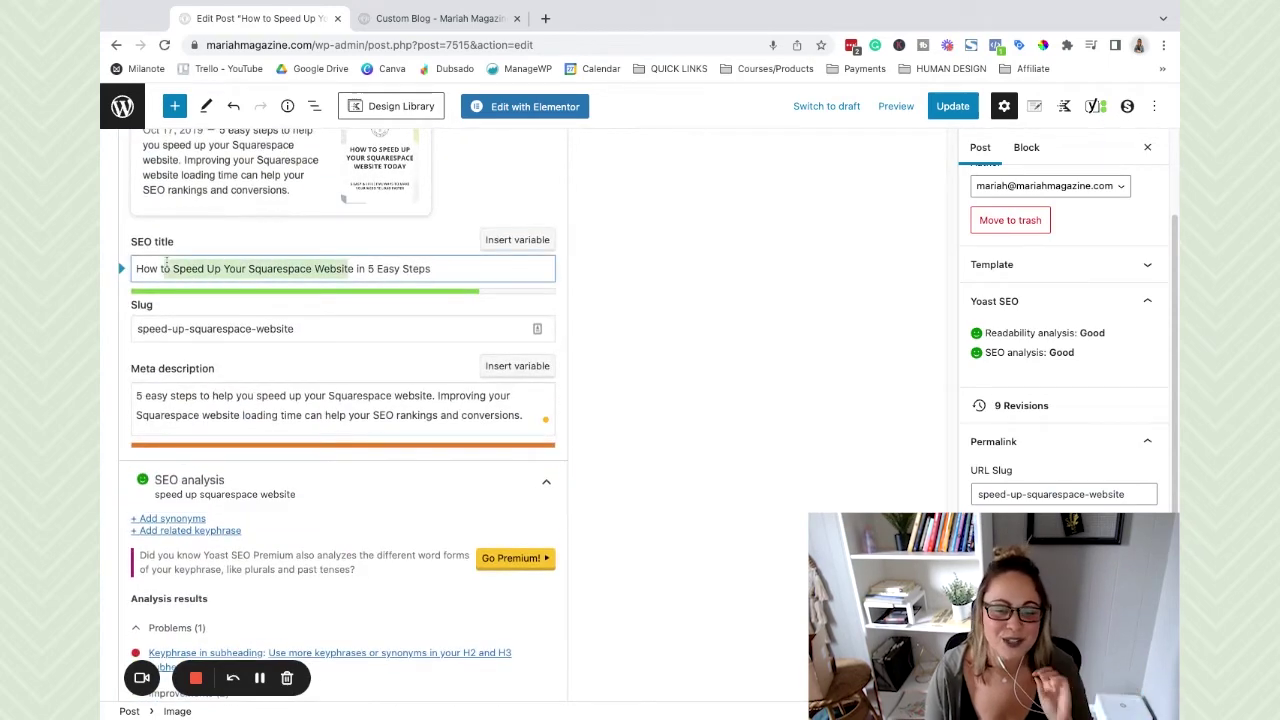
scroll(385, 413, down, 8)
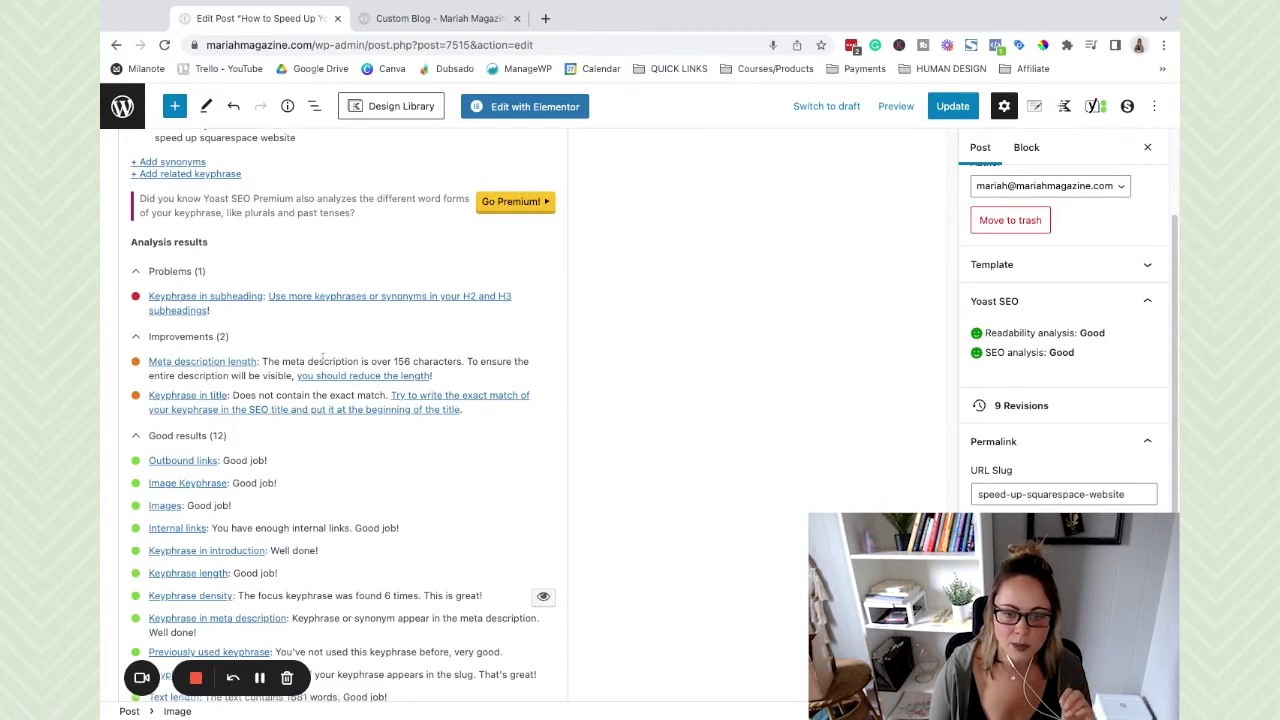
drag(262, 358, 462, 362)
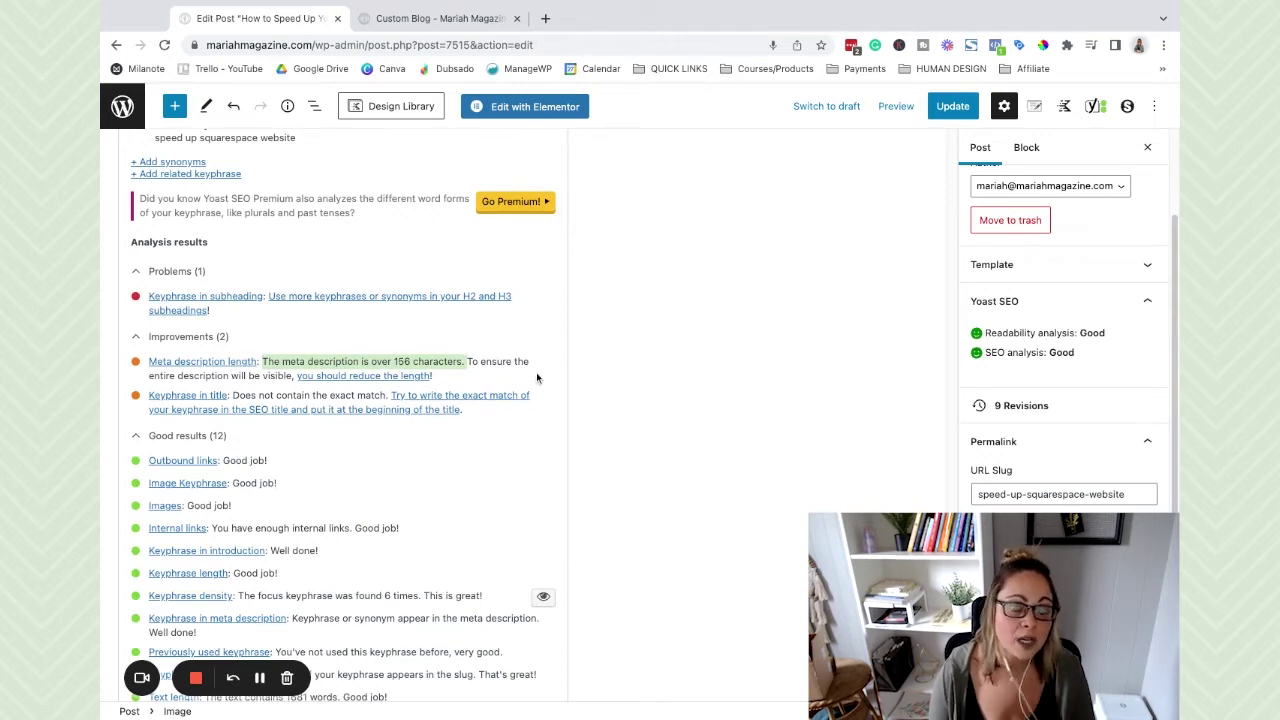
scroll(537, 377, up, 1)
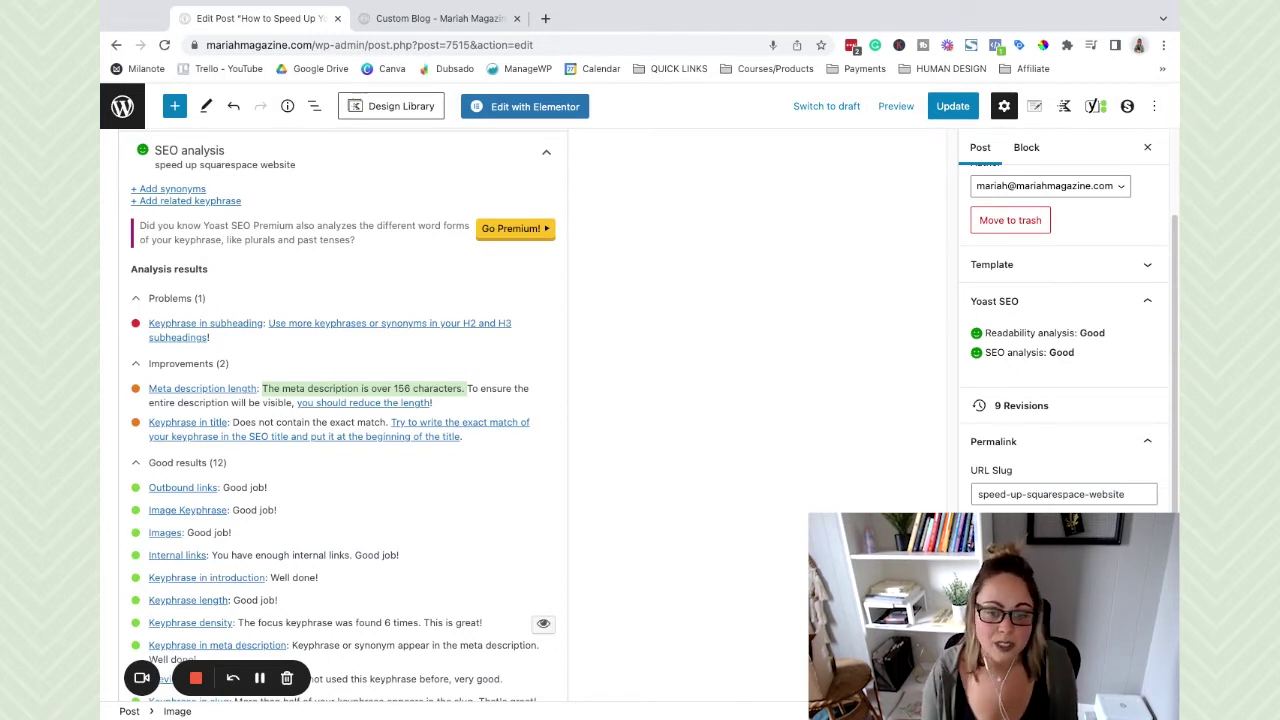
scroll(344, 413, up, 1)
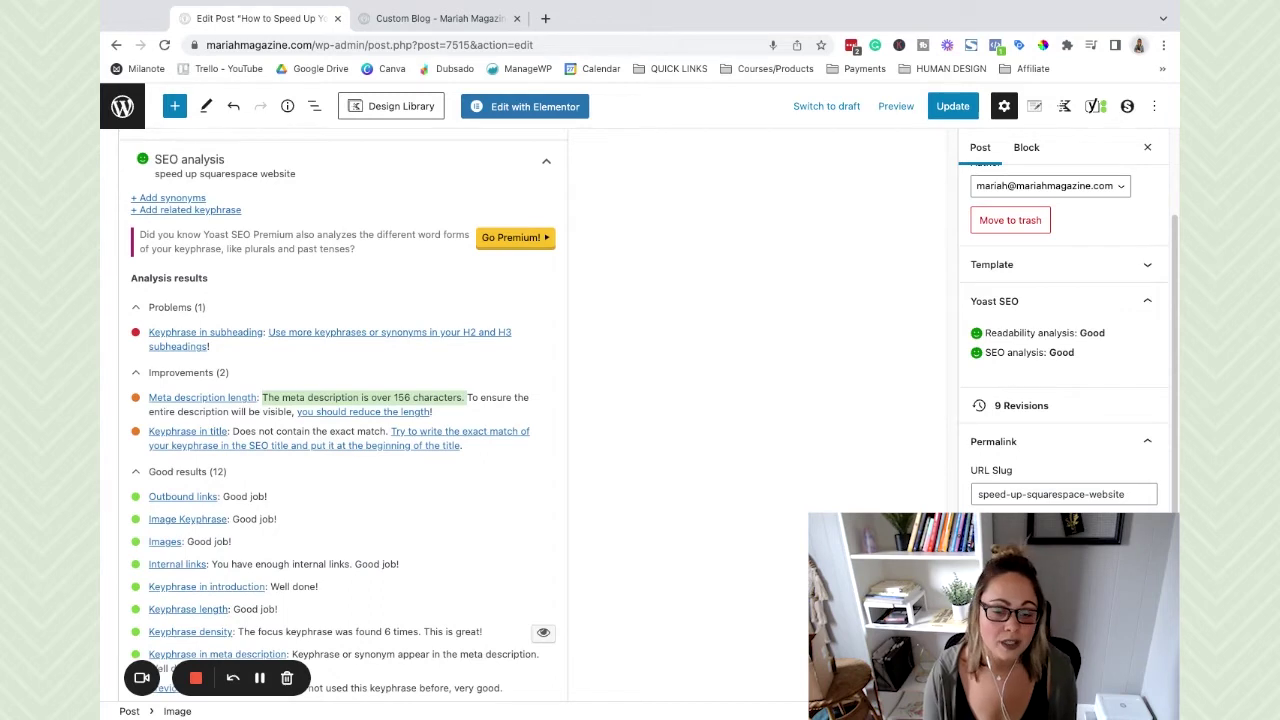
scroll(344, 413, up, 1)
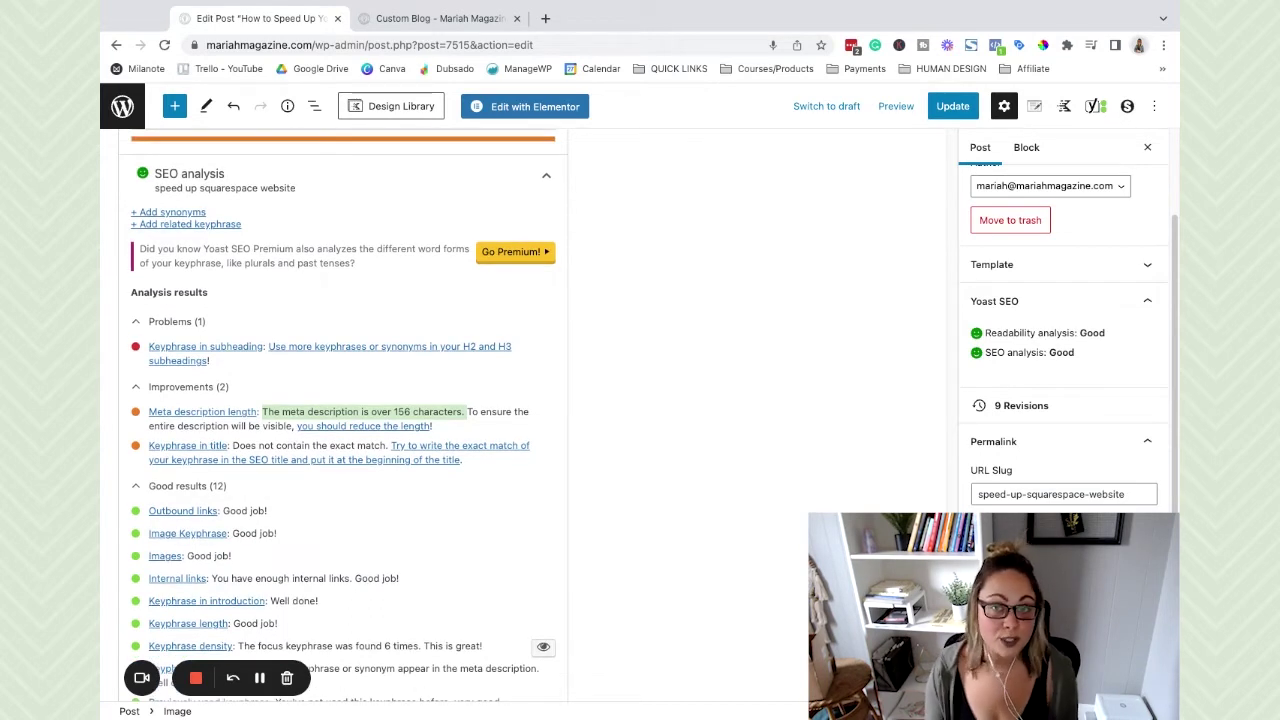